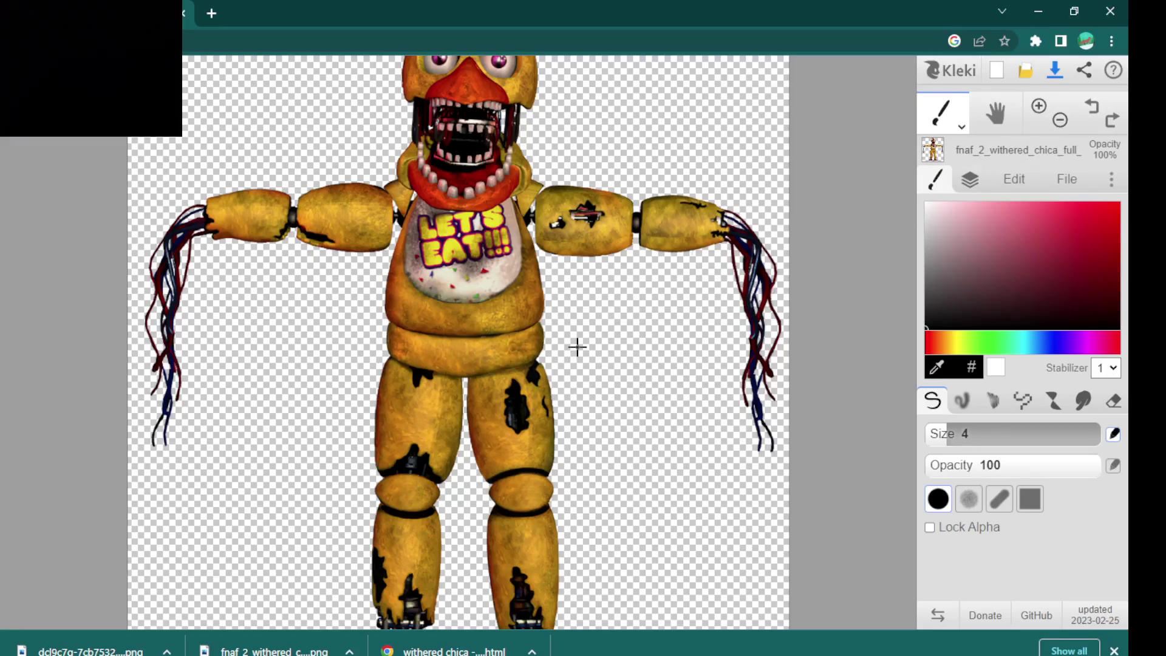
mouse_move(581, 378)
left_mouse_down()
mouse_move(608, 400)
mouse_move(561, 382)
mouse_move(637, 385)
left_mouse_up()
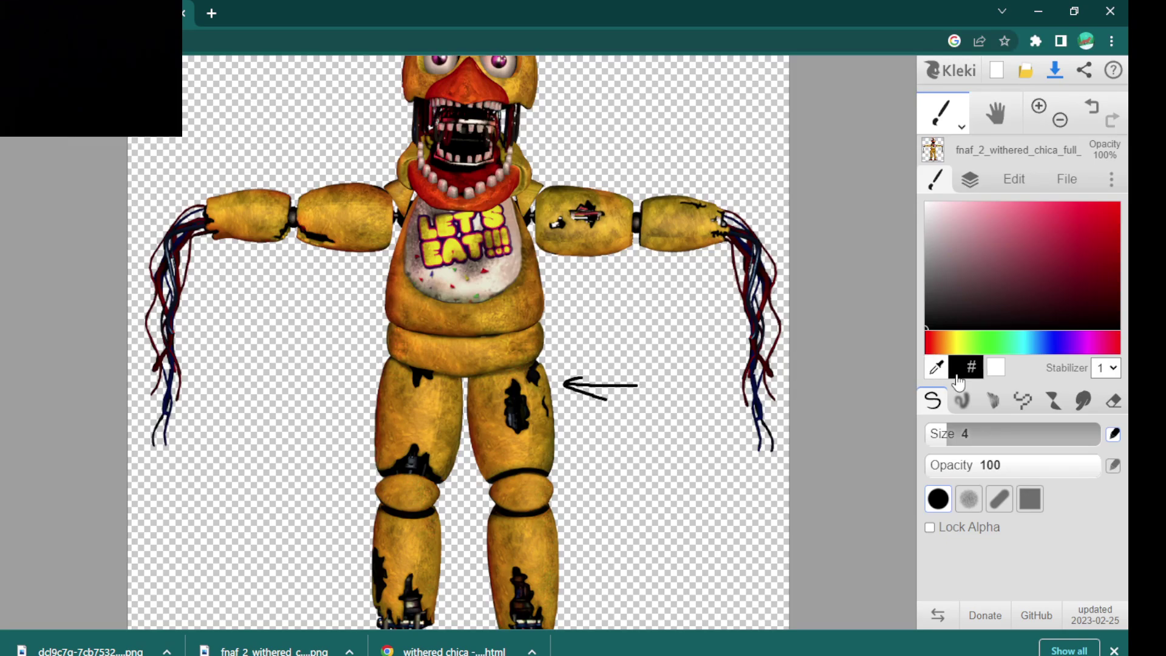
left_click(1099, 108)
left_click(1099, 108)
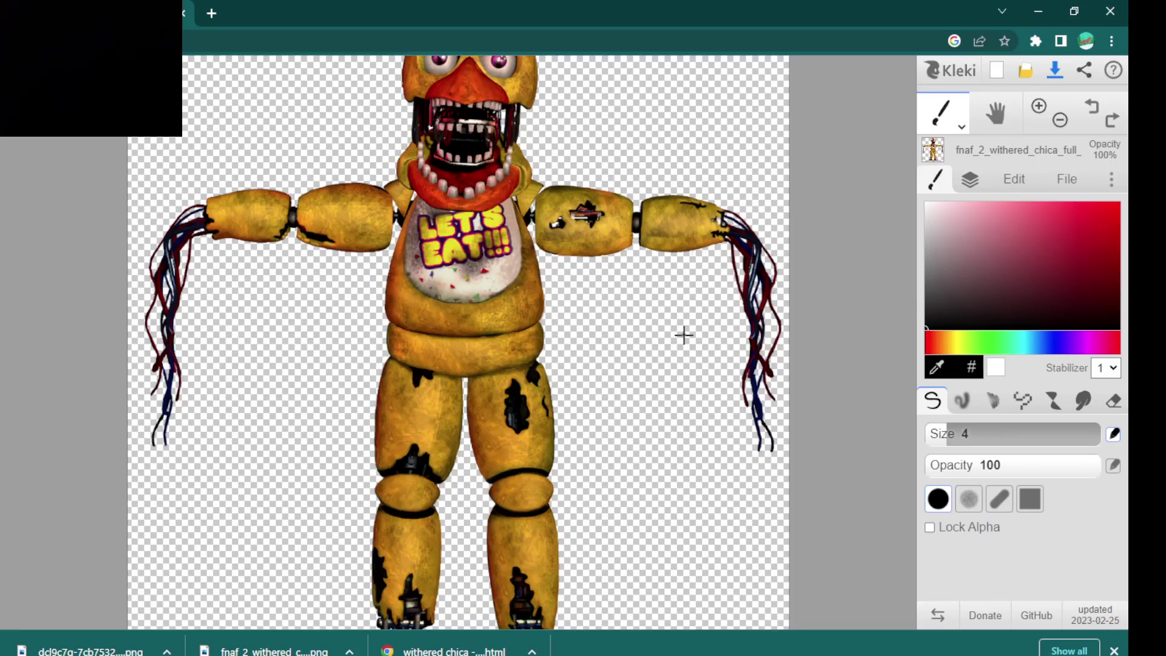
Step: Sample orange from the right-hand thigh and paint over its large black tear with the Blend brush at size 116
left_click(523, 397, "alt")
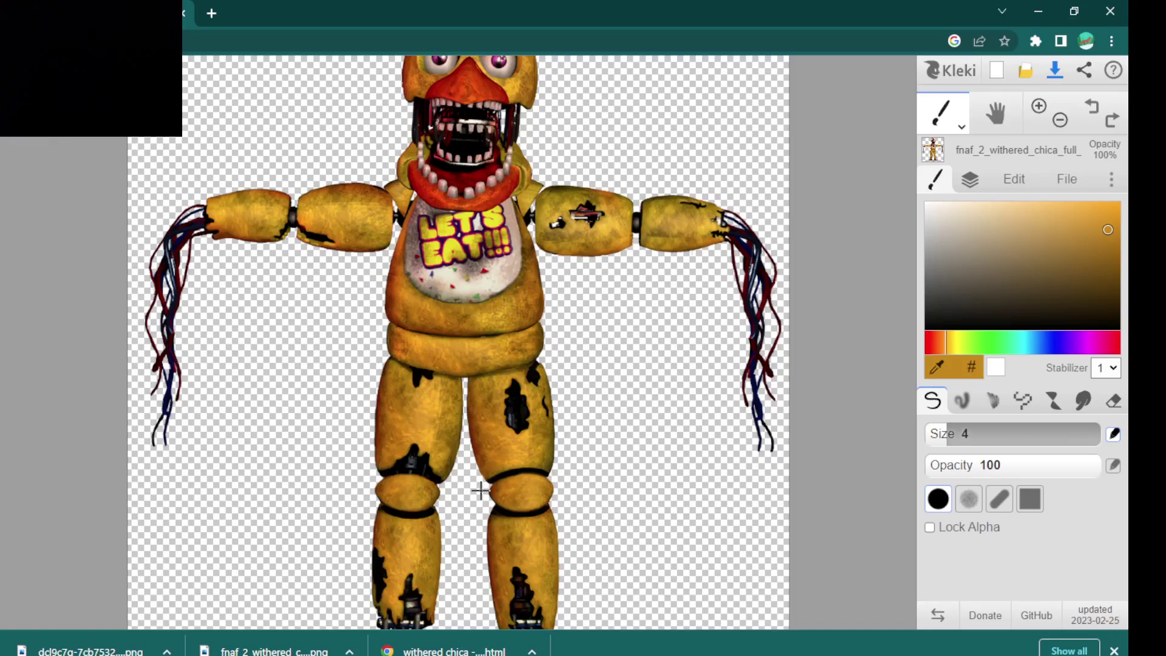
left_click(1062, 121)
left_click(1061, 122)
left_click(1045, 110)
left_click(1050, 111)
left_click(1050, 111)
left_click(1051, 112)
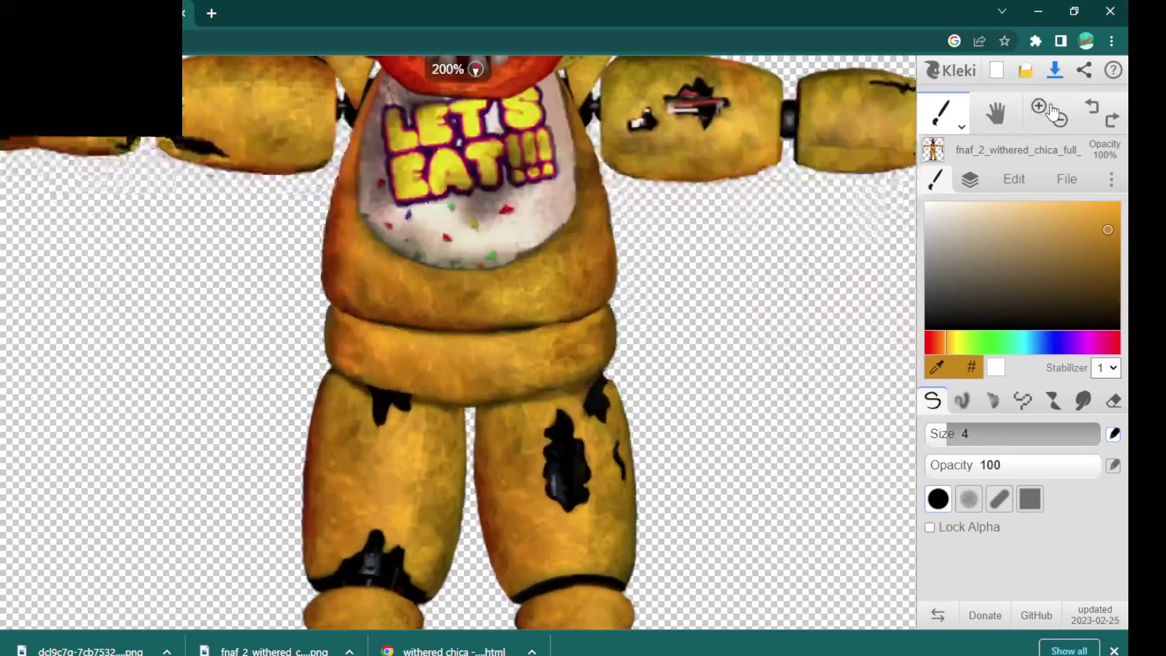
left_click(1052, 112)
left_click(1052, 112)
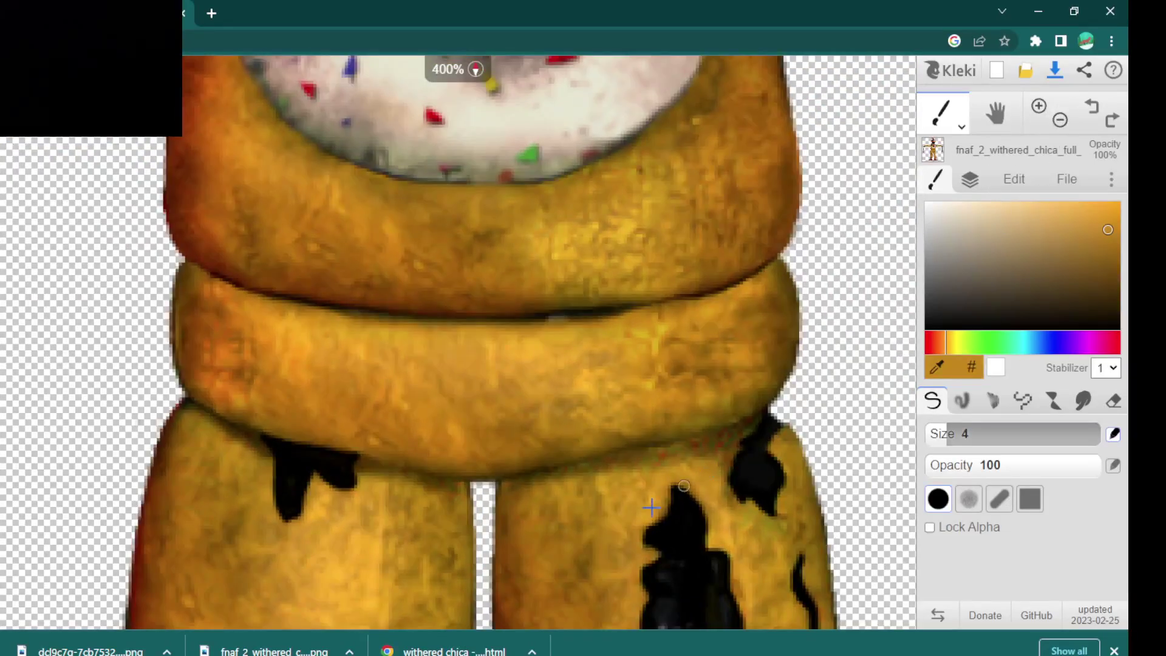
left_click(1060, 119)
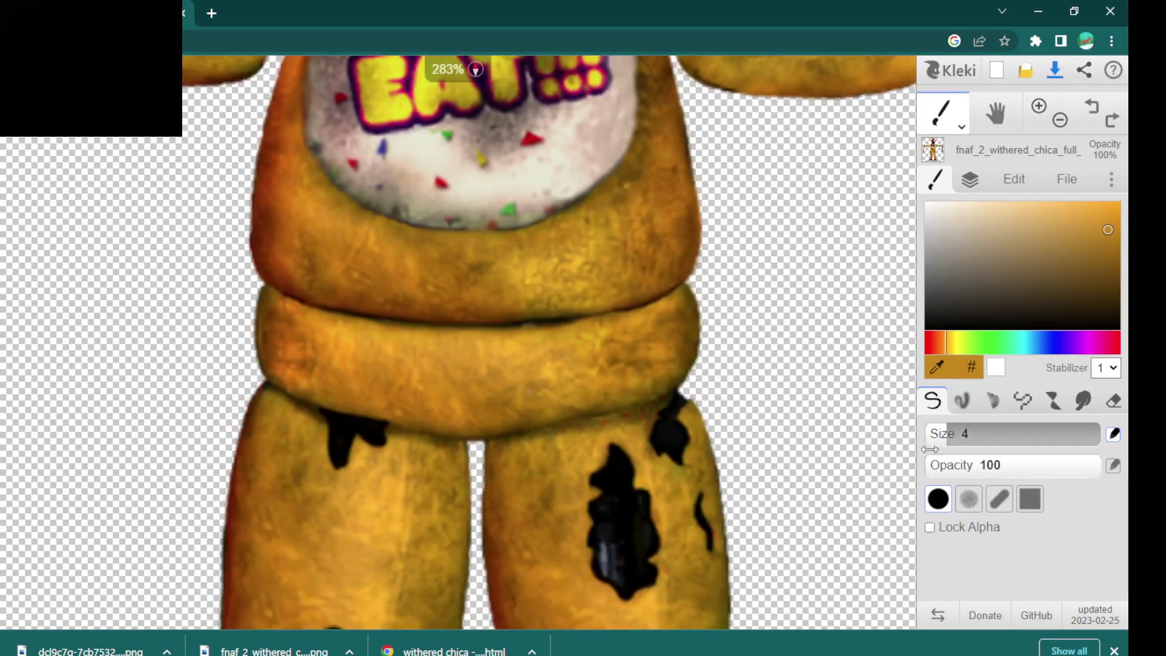
left_click(968, 406)
mouse_move(674, 458)
left_mouse_down()
mouse_move(604, 476)
mouse_move(630, 541)
mouse_move(626, 583)
left_mouse_up()
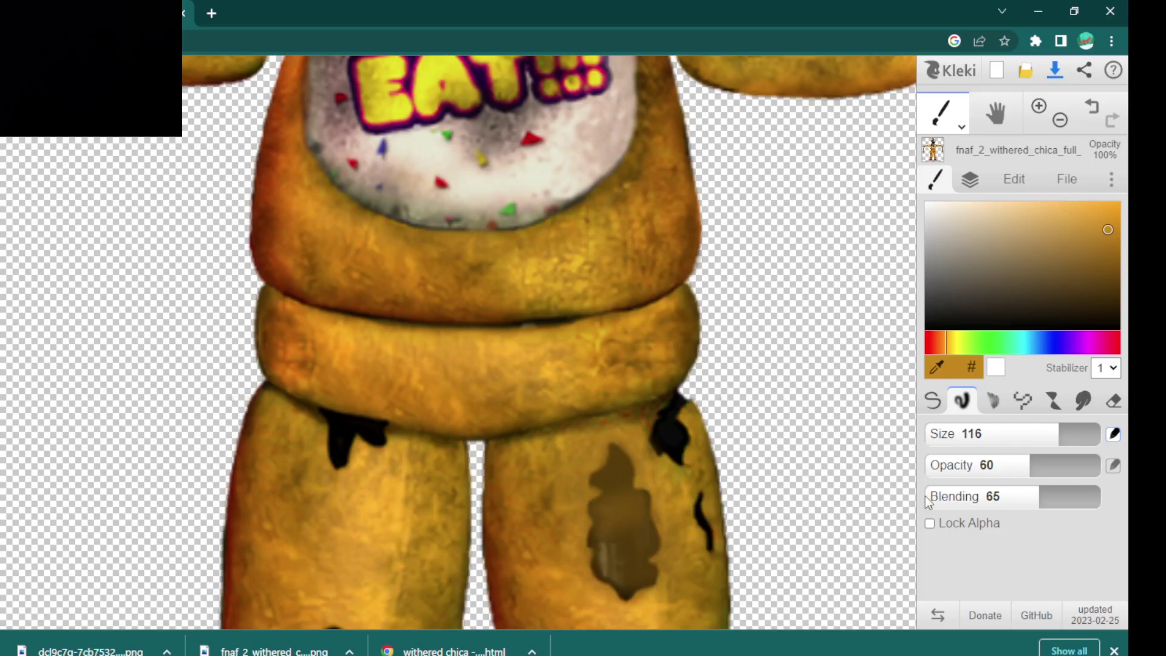
Step: Reduce the brush size to 14 and cover the remaining dark tears on the right-hand thigh with sampled orange and brown tones
left_click_drag(1022, 434, 970, 433)
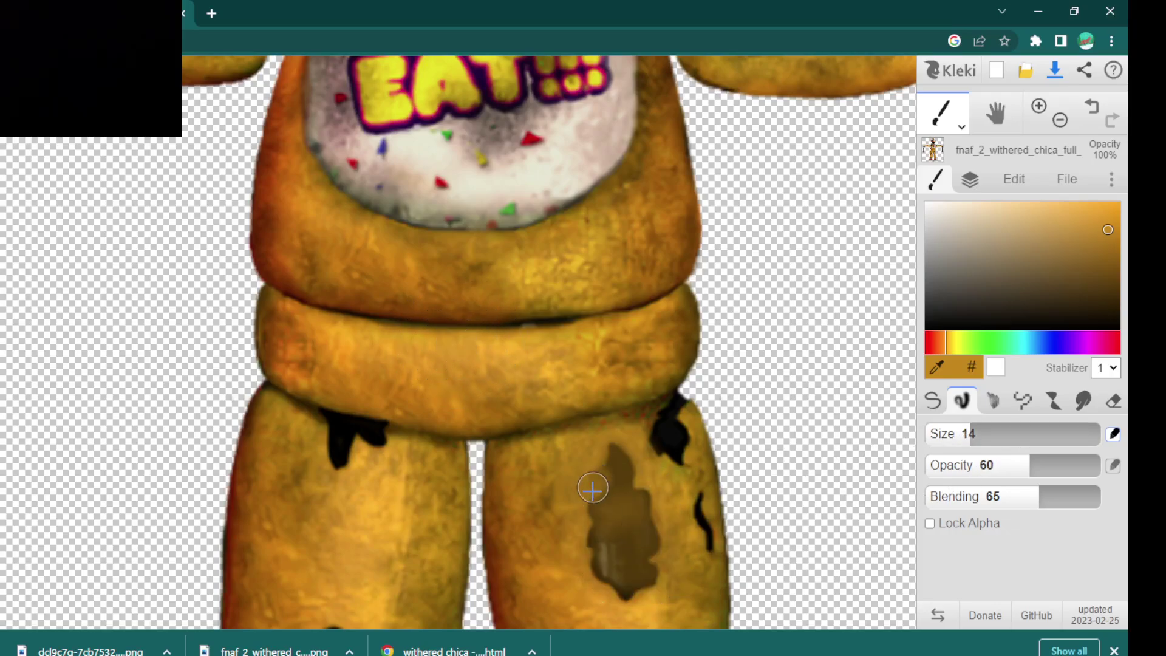
mouse_move(595, 523)
left_mouse_down()
mouse_move(611, 452)
mouse_move(622, 455)
mouse_move(633, 509)
mouse_move(614, 446)
mouse_move(583, 460)
mouse_move(575, 518)
mouse_move(610, 594)
mouse_move(597, 545)
mouse_move(628, 480)
mouse_move(609, 544)
mouse_move(614, 590)
mouse_move(632, 597)
mouse_move(663, 576)
mouse_move(668, 540)
mouse_move(649, 493)
mouse_move(651, 585)
mouse_move(634, 548)
mouse_move(643, 507)
mouse_move(627, 595)
mouse_move(613, 494)
mouse_move(614, 587)
mouse_move(624, 534)
mouse_move(600, 465)
mouse_move(583, 499)
mouse_move(590, 552)
mouse_move(612, 583)
mouse_move(585, 545)
mouse_move(588, 494)
mouse_move(553, 505)
left_mouse_up()
left_click(687, 464, "alt")
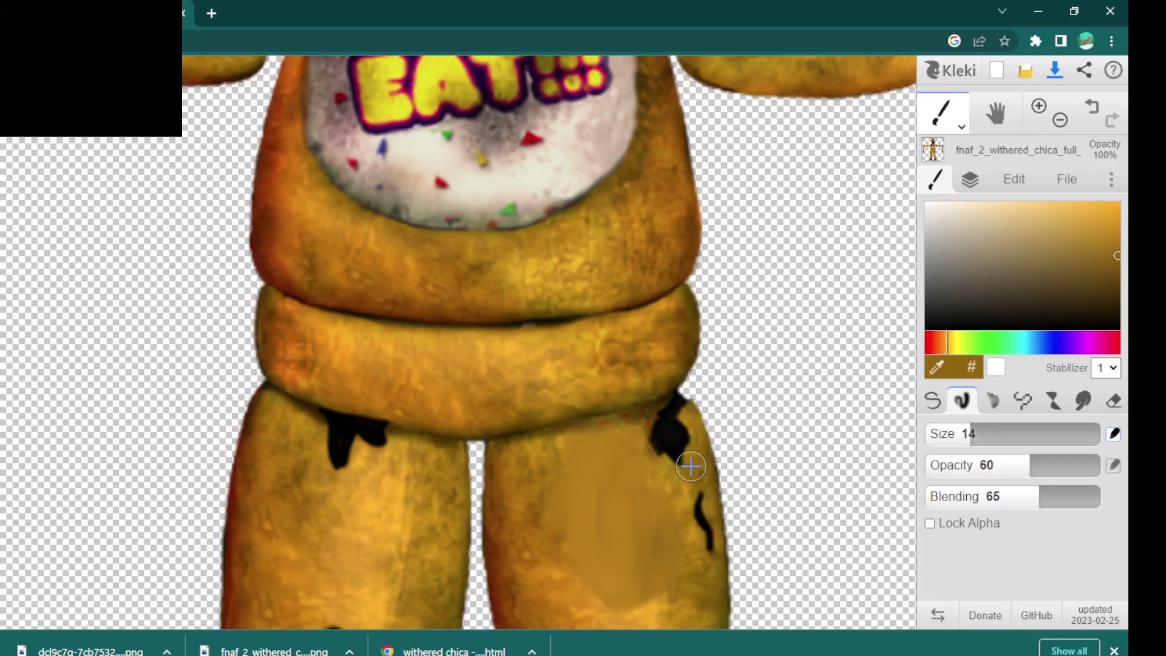
mouse_move(665, 451)
left_mouse_down()
mouse_move(684, 437)
mouse_move(674, 468)
mouse_move(638, 443)
mouse_move(662, 425)
mouse_move(651, 446)
mouse_move(676, 398)
mouse_move(684, 414)
mouse_move(662, 488)
mouse_move(685, 424)
mouse_move(705, 552)
mouse_move(694, 468)
left_mouse_up()
Step: Try to cover the black tear atop the left-hand thigh with blended orange and redraw the hip crease in sampled dark olive
left_click(381, 456, "alt")
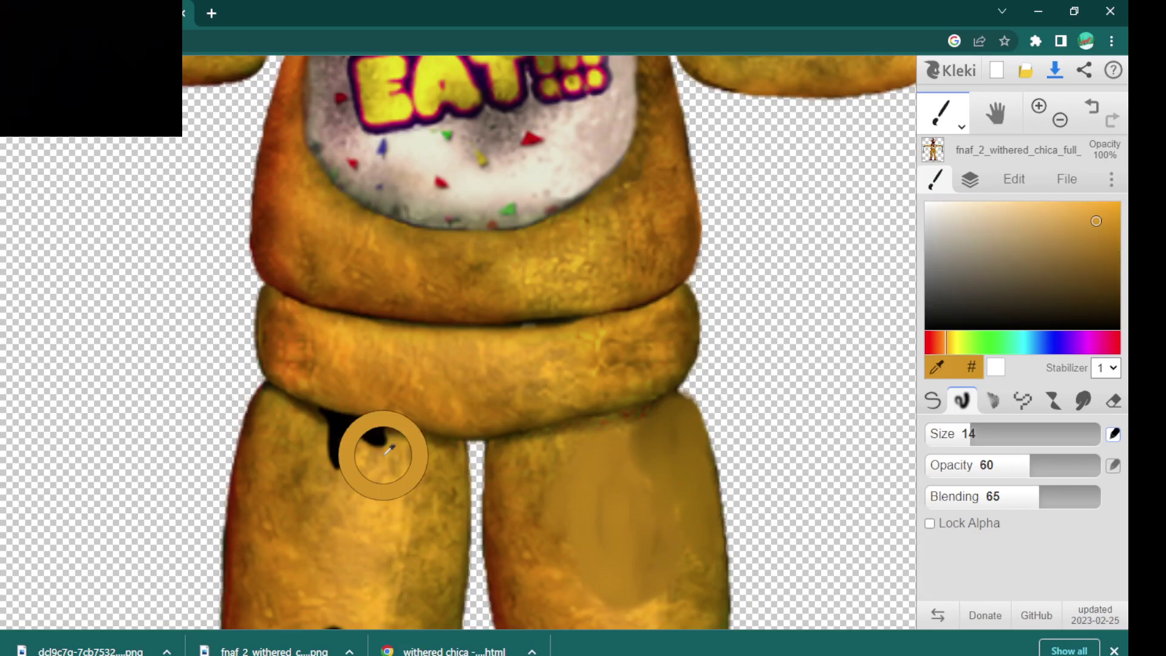
mouse_move(404, 448)
left_mouse_down()
mouse_move(358, 441)
mouse_move(336, 458)
mouse_move(383, 448)
mouse_move(321, 442)
mouse_move(313, 422)
mouse_move(399, 445)
mouse_move(332, 426)
mouse_move(322, 439)
mouse_move(343, 423)
mouse_move(395, 429)
mouse_move(340, 421)
left_mouse_up()
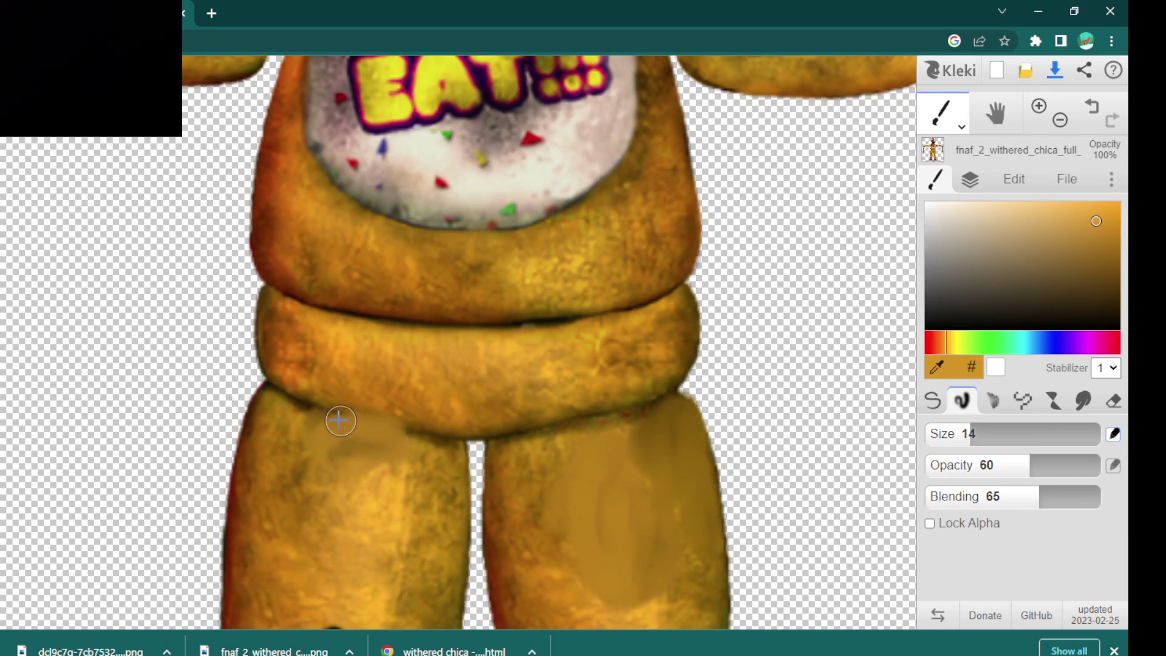
left_click(413, 434, "alt")
left_click_drag(414, 433, 259, 381)
left_click(933, 400)
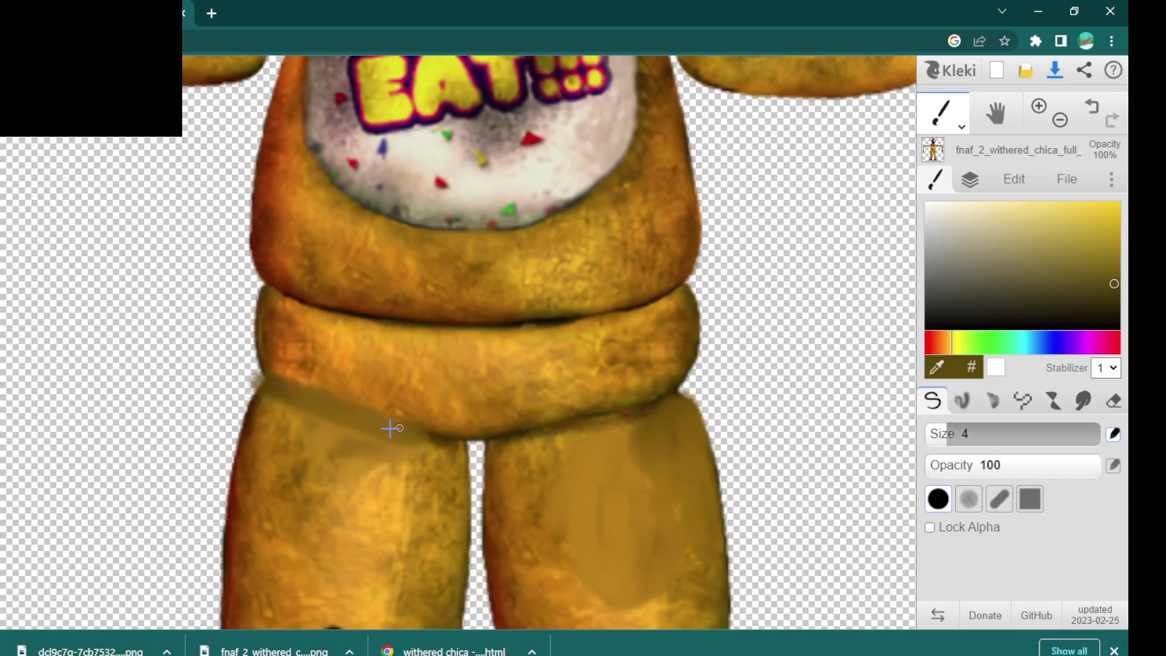
left_click_drag(443, 436, 274, 379)
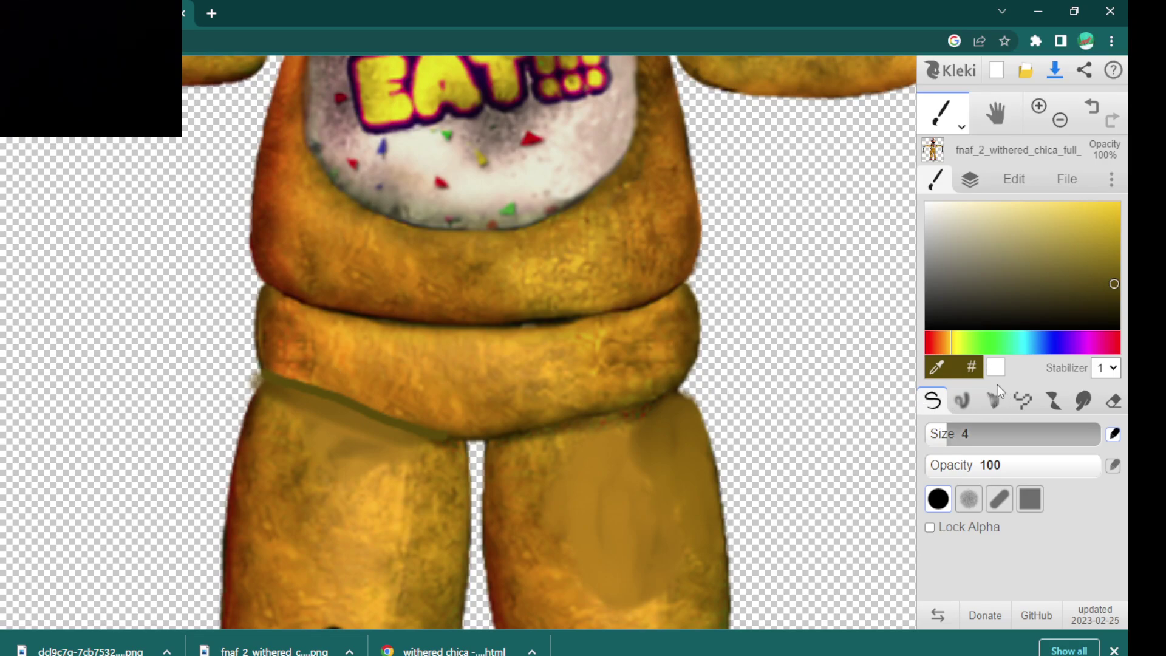
left_click(1087, 114)
left_click(1087, 114)
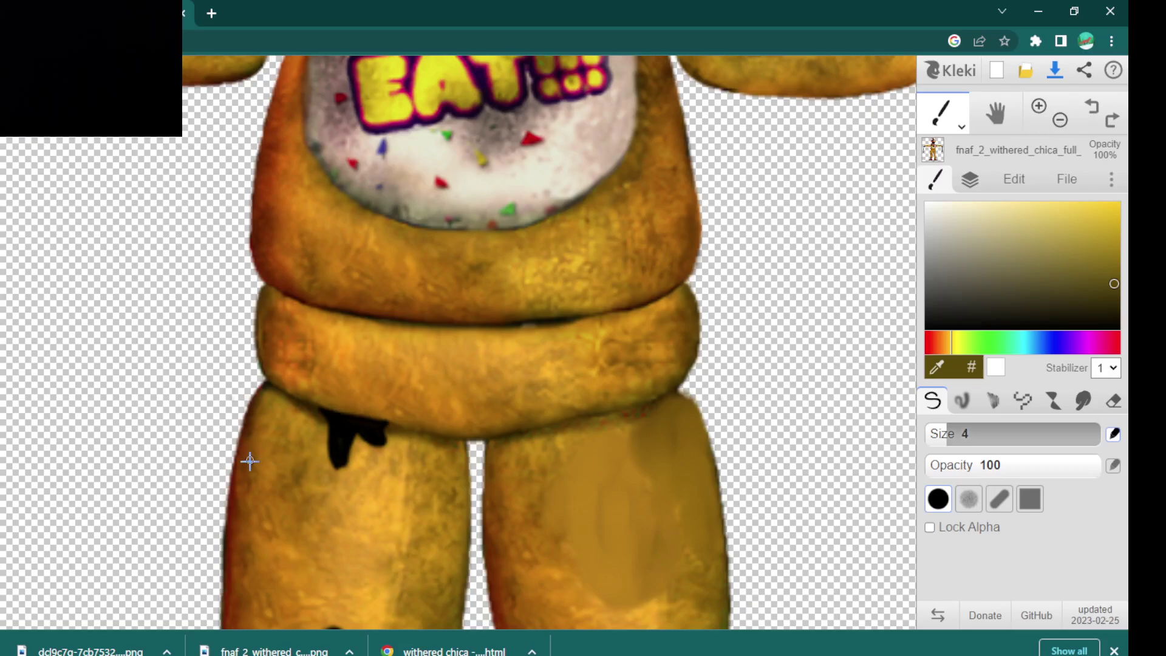
Step: Try to cover the tear atop the left-hand thigh with the Pen brush at size 10 in orange sampled beside it
left_click(364, 461, "alt")
left_click(961, 432)
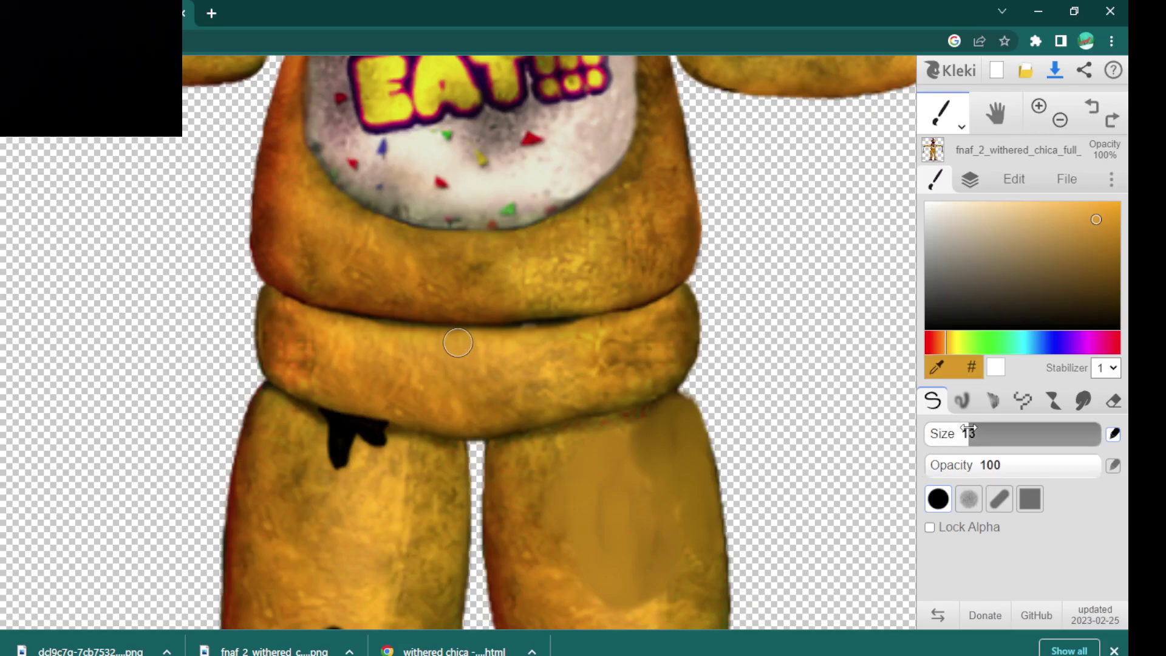
left_click_drag(376, 448, 312, 448)
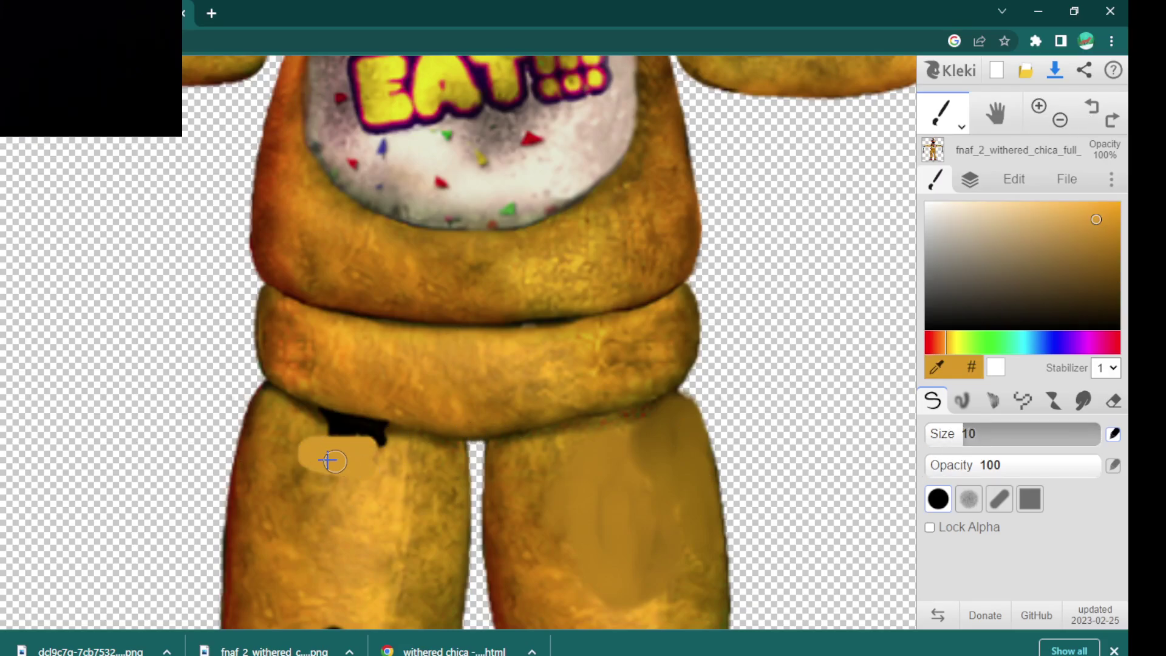
left_click(1091, 110)
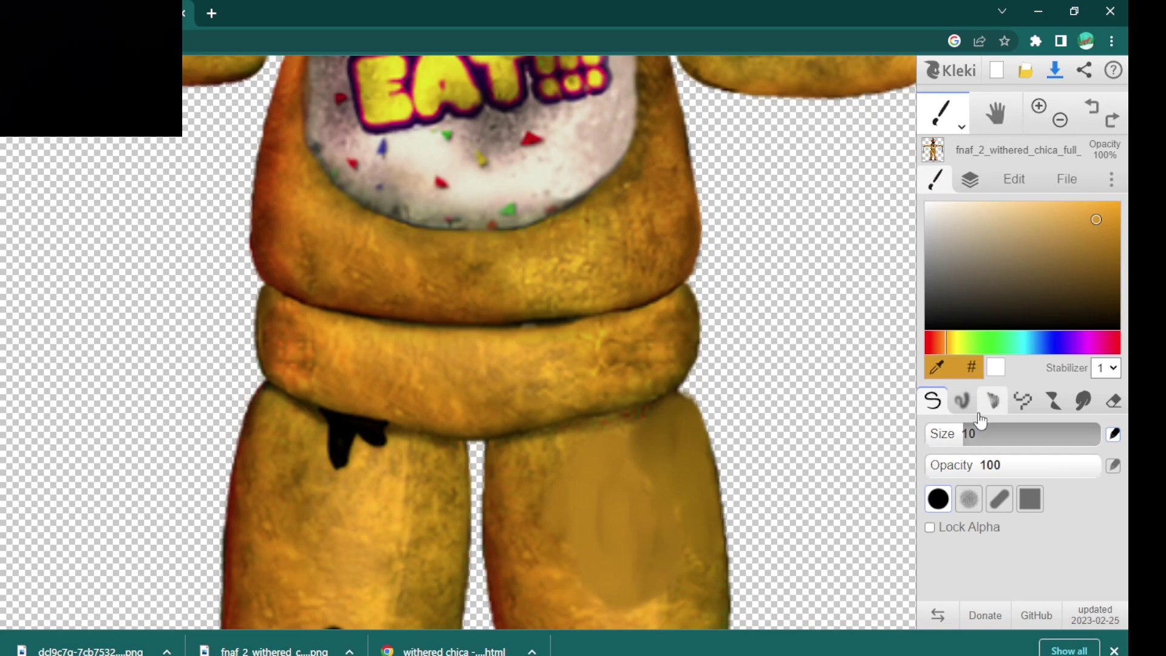
Step: Paint over the black tear atop the left-hand thigh with the Blend brush, keeping clear of the hip crease
left_click(963, 400)
mouse_move(406, 433)
left_mouse_down()
mouse_move(300, 430)
mouse_move(359, 447)
mouse_move(306, 453)
mouse_move(292, 418)
mouse_move(360, 439)
mouse_move(349, 471)
mouse_move(333, 465)
mouse_move(389, 449)
mouse_move(298, 416)
left_mouse_up()
left_click_drag(395, 421, 336, 447)
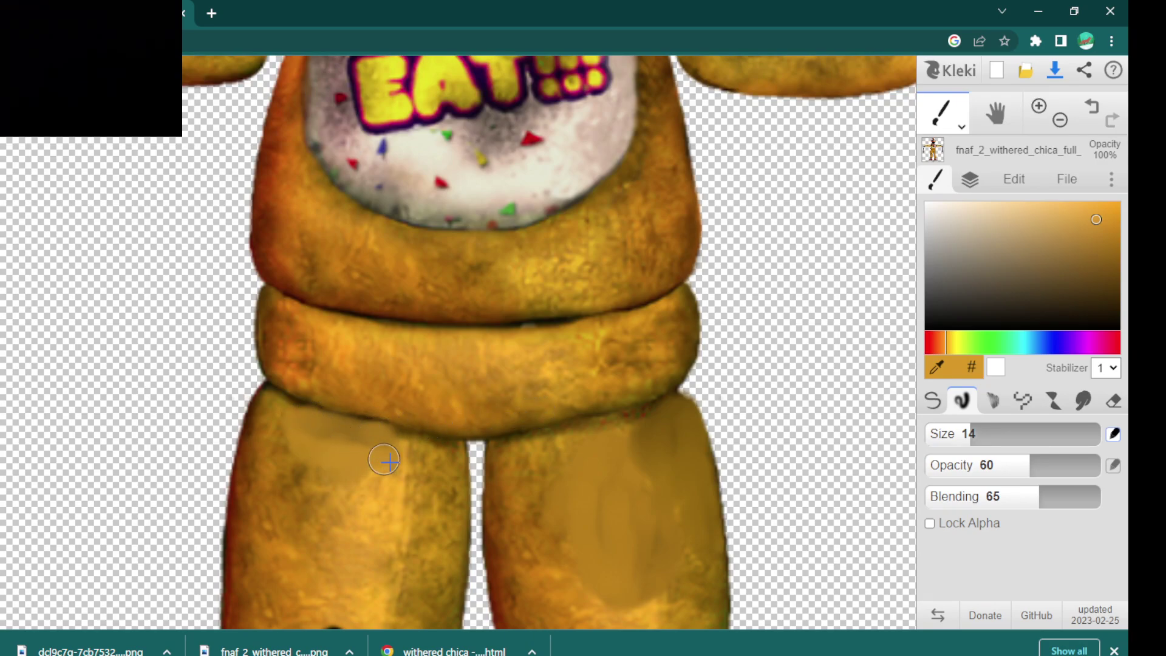
Step: Cover the black tear above the left-hand knee with blended orange sampled from beside it
left_click(1061, 121)
left_click(1063, 121)
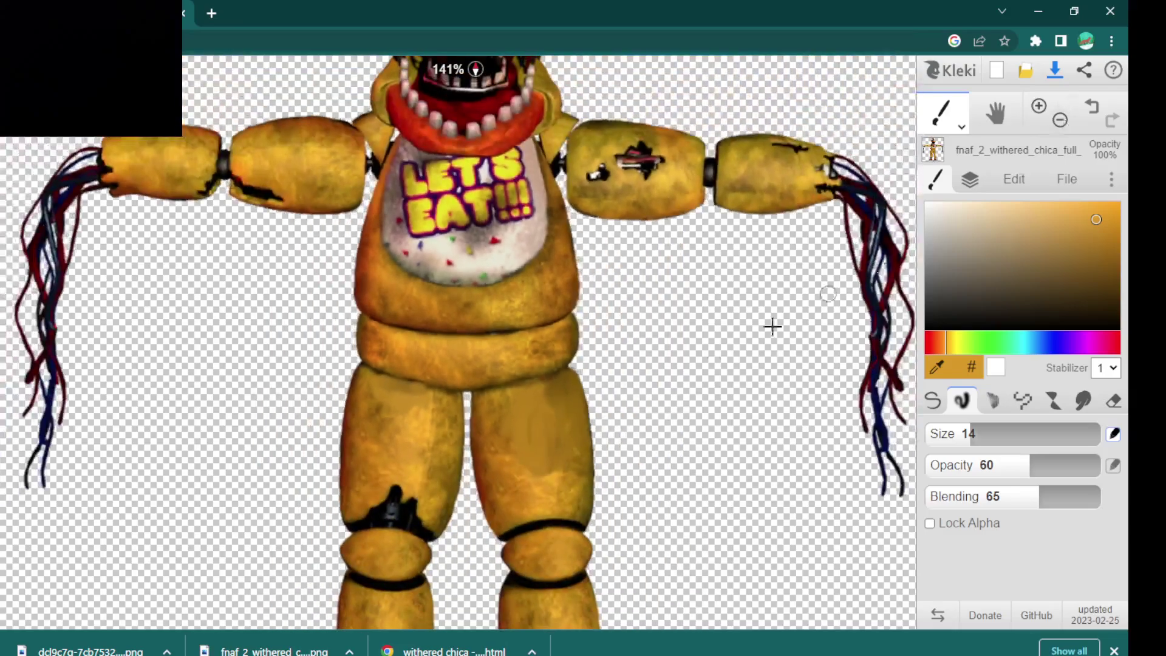
left_click(421, 505, "alt")
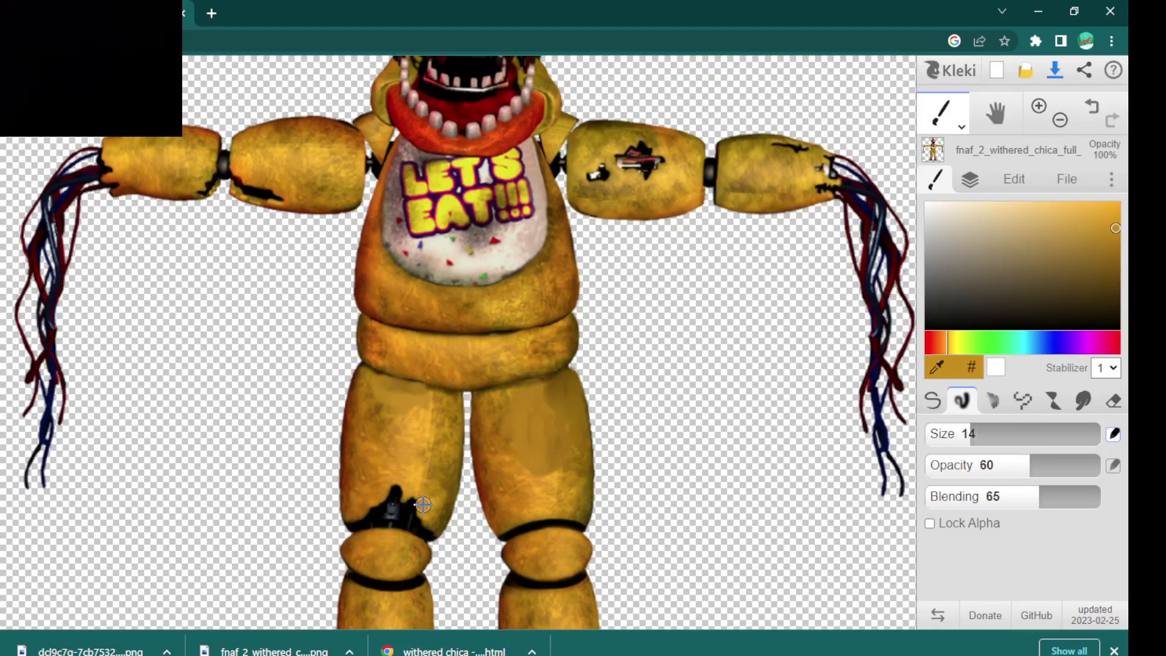
mouse_move(422, 507)
left_mouse_down()
mouse_move(438, 526)
mouse_move(348, 520)
mouse_move(399, 492)
mouse_move(381, 508)
mouse_move(394, 485)
mouse_move(399, 503)
mouse_move(384, 512)
mouse_move(414, 513)
mouse_move(409, 488)
mouse_move(399, 511)
mouse_move(403, 493)
mouse_move(419, 486)
mouse_move(414, 513)
mouse_move(432, 522)
mouse_move(401, 496)
mouse_move(382, 502)
mouse_move(413, 505)
left_mouse_up()
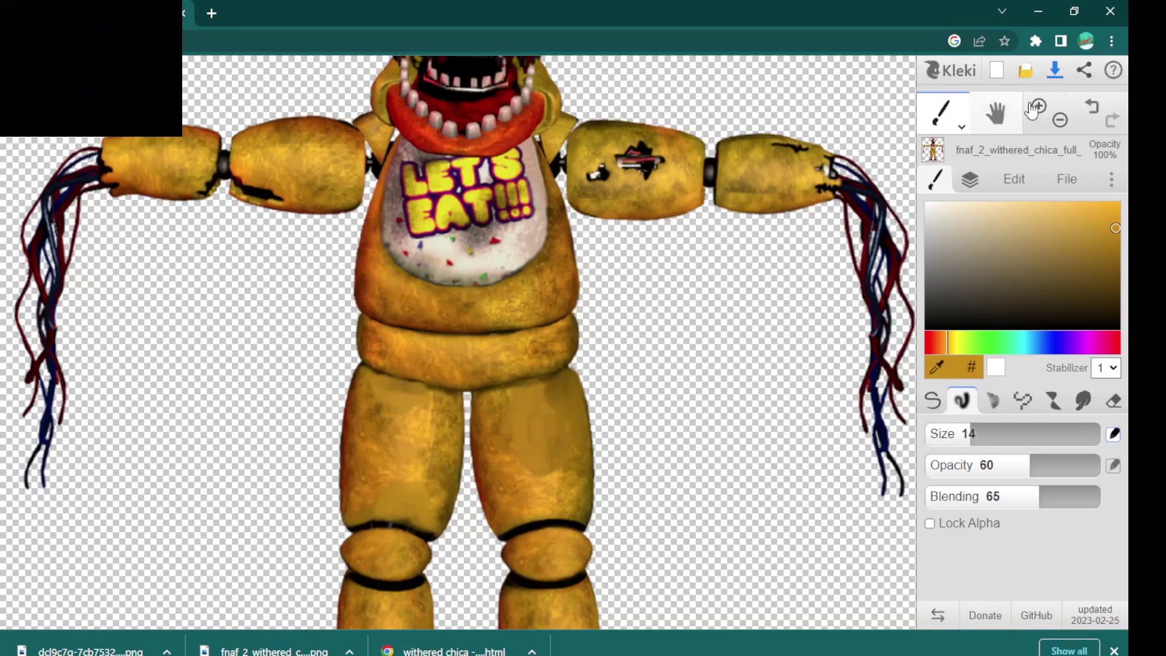
Step: Cover the black tears and exposed ankle parts on the left-hand lower leg with orange tones sampled from that leg
left_click(1059, 119)
left_click(1060, 119)
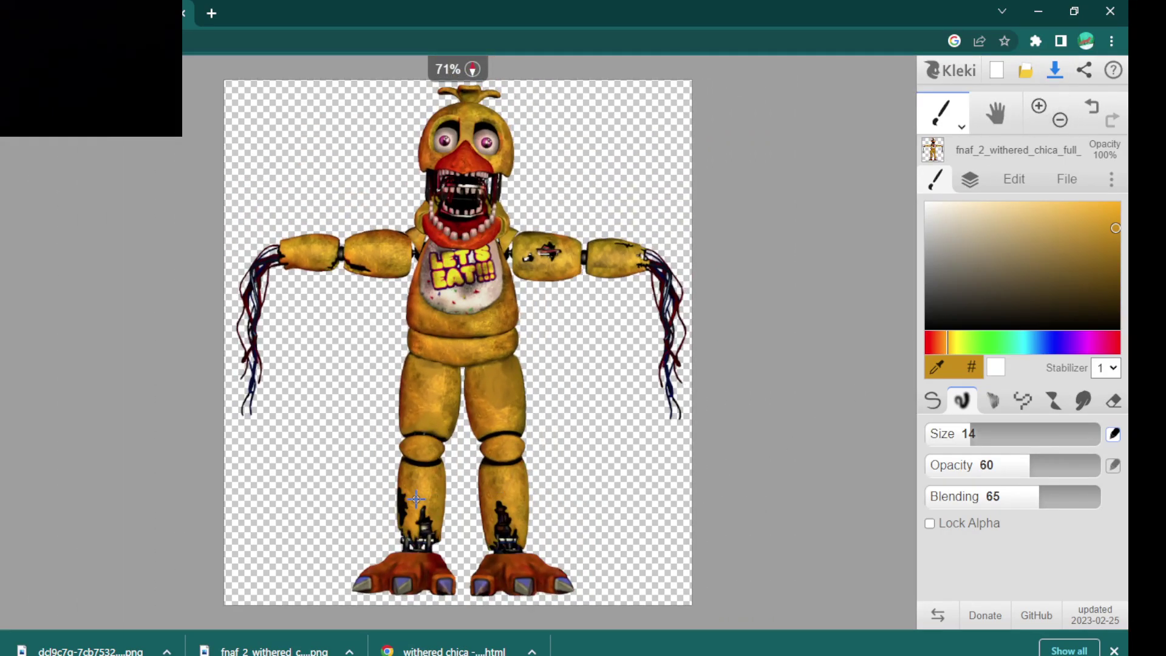
left_click(406, 516, "alt")
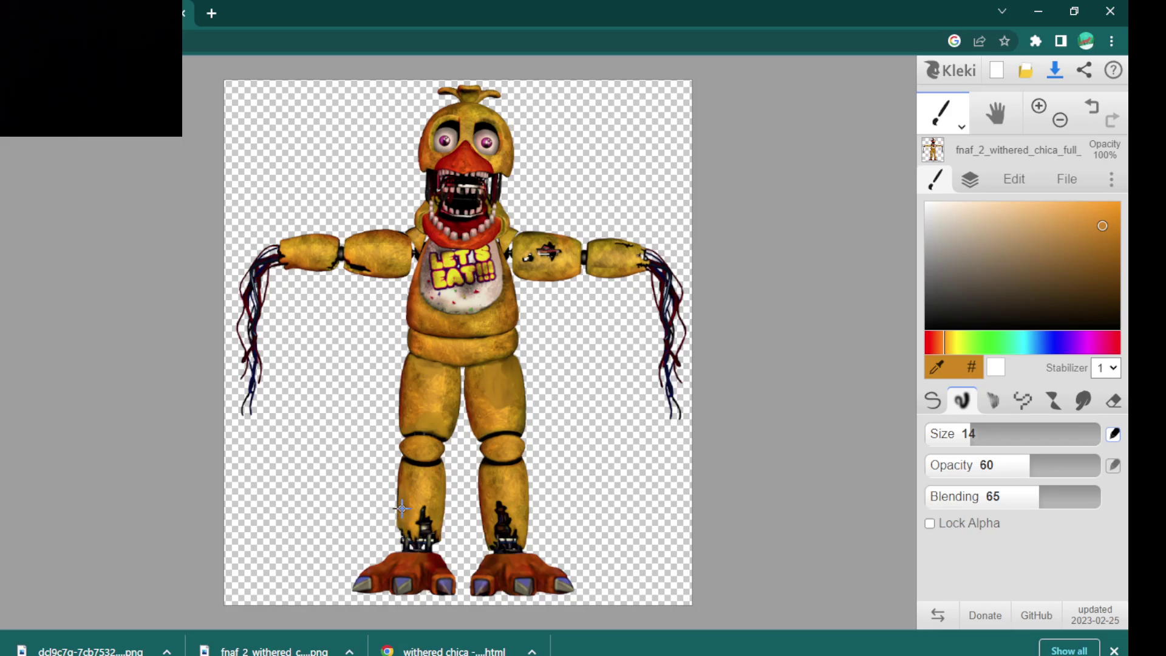
left_click(433, 507, "alt")
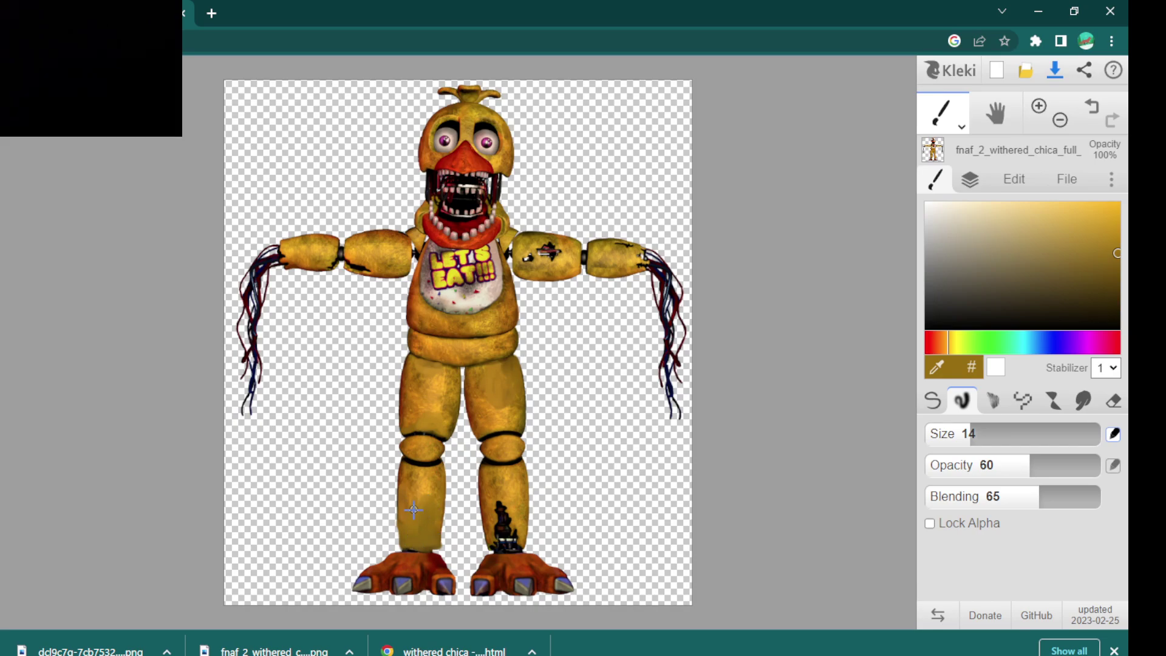
Step: Cover the tear and exposed ankle parts on the right-hand lower leg with blended orange-brown tones
mouse_move(499, 536)
left_mouse_down()
mouse_move(522, 549)
mouse_move(493, 552)
mouse_move(499, 500)
mouse_move(511, 516)
mouse_move(492, 503)
mouse_move(495, 525)
left_mouse_up()
left_click(523, 540, "alt")
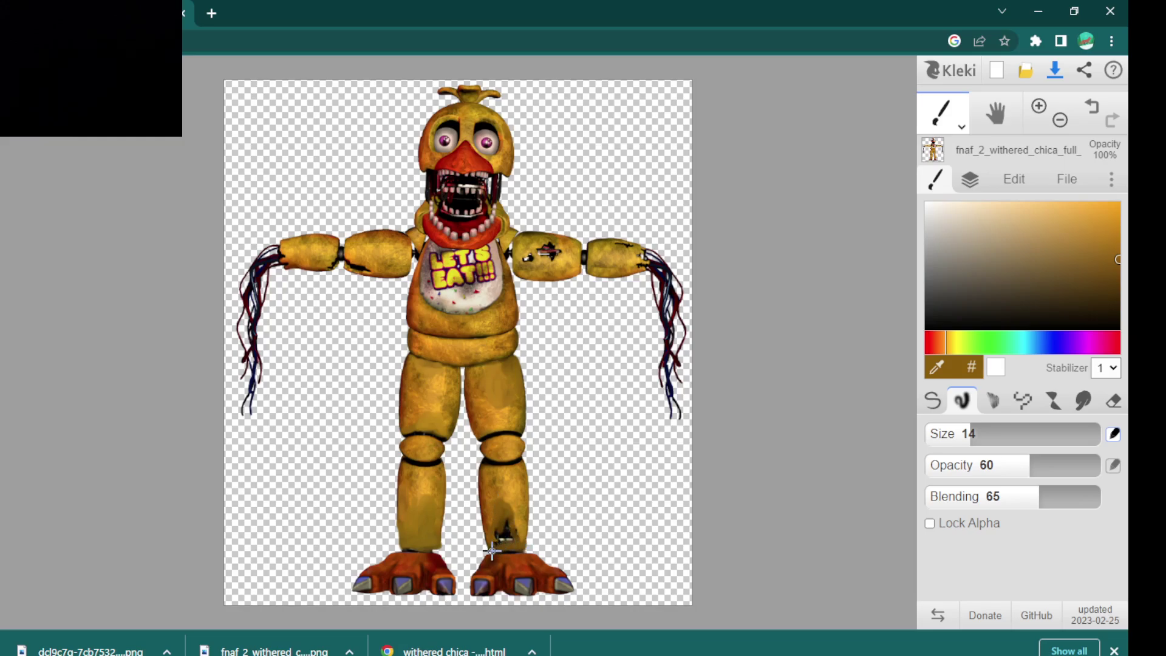
mouse_move(497, 549)
left_mouse_down()
mouse_move(515, 519)
mouse_move(515, 543)
mouse_move(507, 521)
mouse_move(507, 535)
mouse_move(511, 515)
left_mouse_up()
Step: Paint over the dark tears on both arms with the Blend brush, sampling nearby orange for each patch, and undo the last stray edit
left_click(369, 266, "alt")
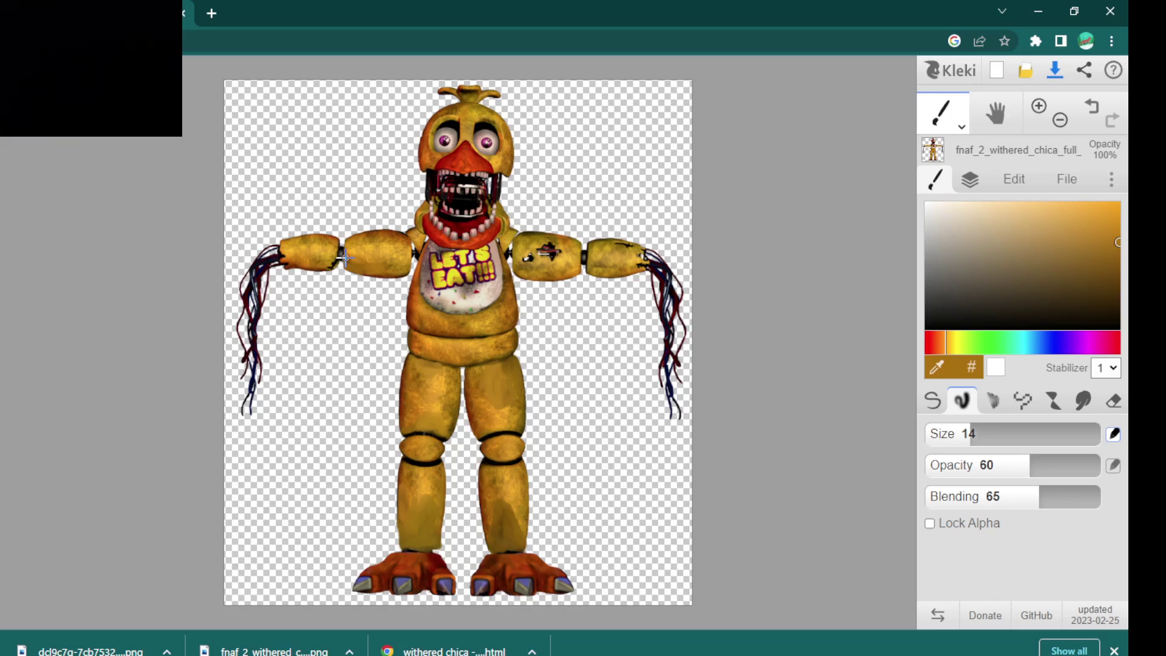
left_click(332, 257, "alt")
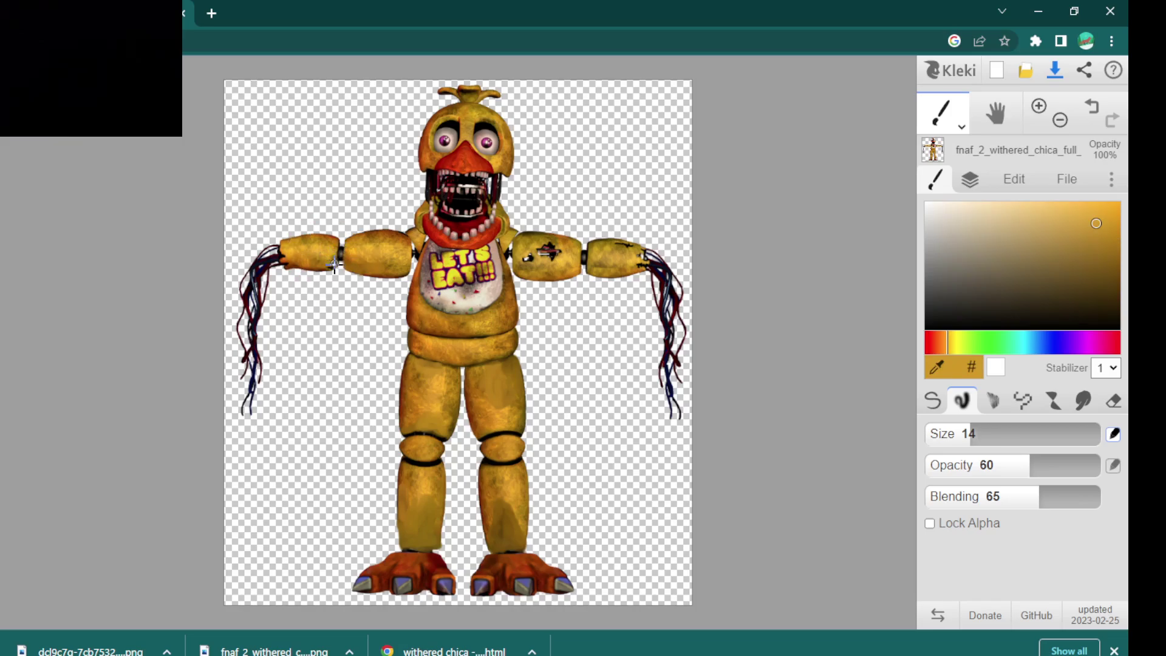
left_click(531, 261, "alt")
mouse_move(531, 265)
left_mouse_down()
mouse_move(549, 249)
mouse_move(539, 250)
mouse_move(565, 256)
mouse_move(548, 245)
mouse_move(560, 252)
left_mouse_up()
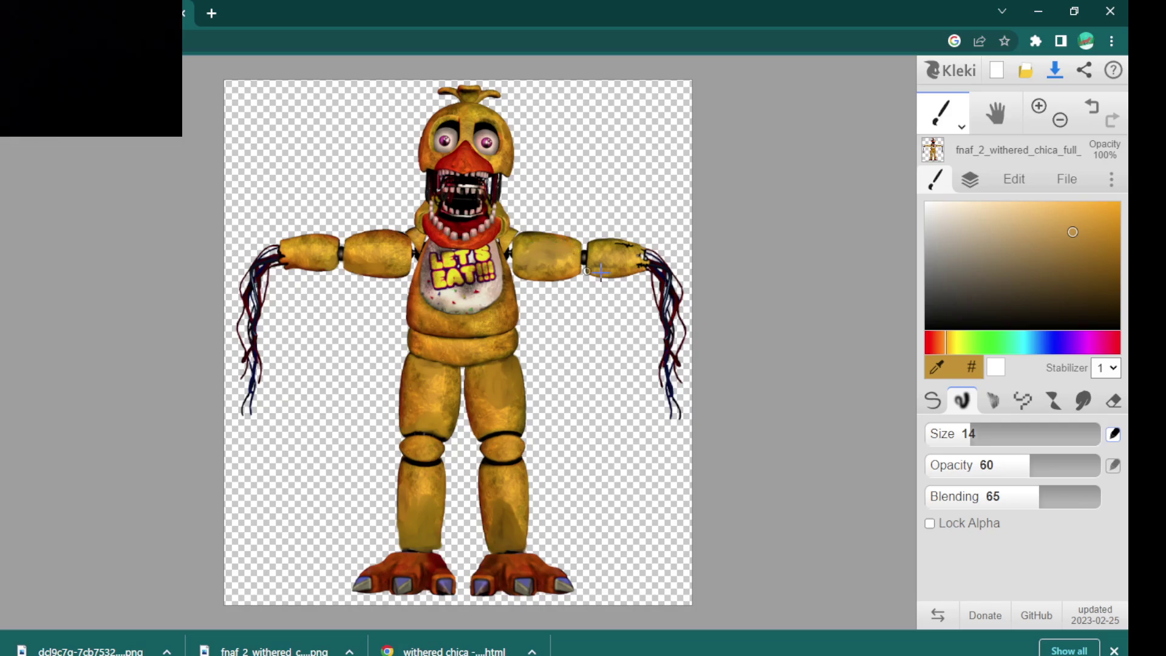
left_click(614, 252, "alt")
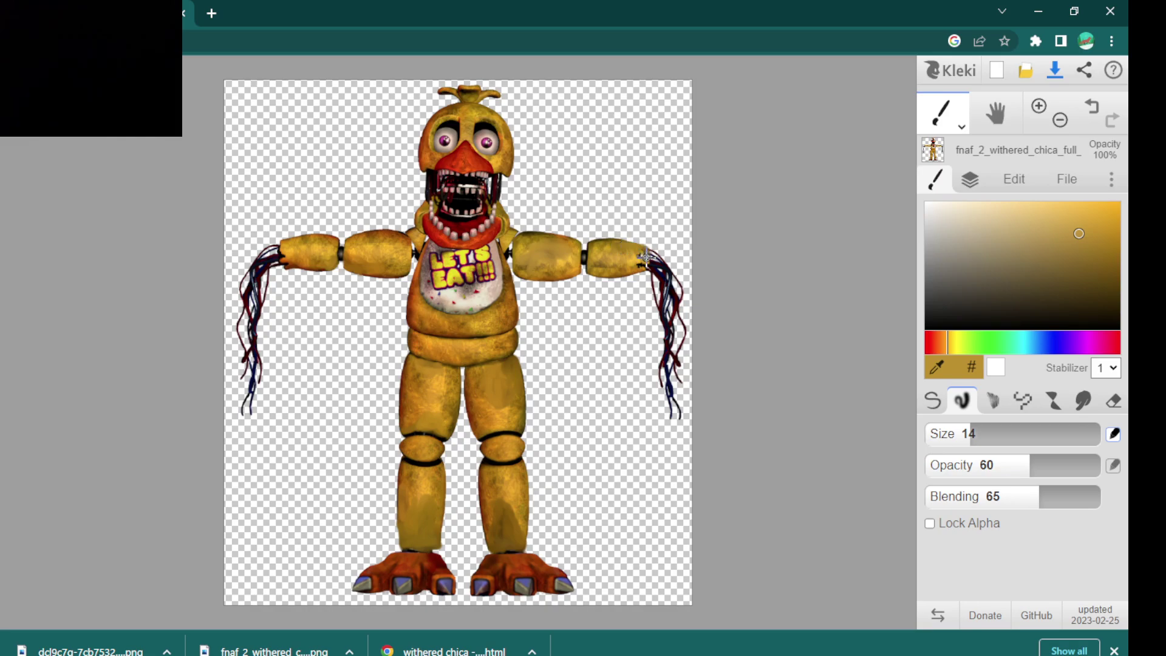
left_click_drag(643, 268, 644, 262)
left_click(633, 277, "alt")
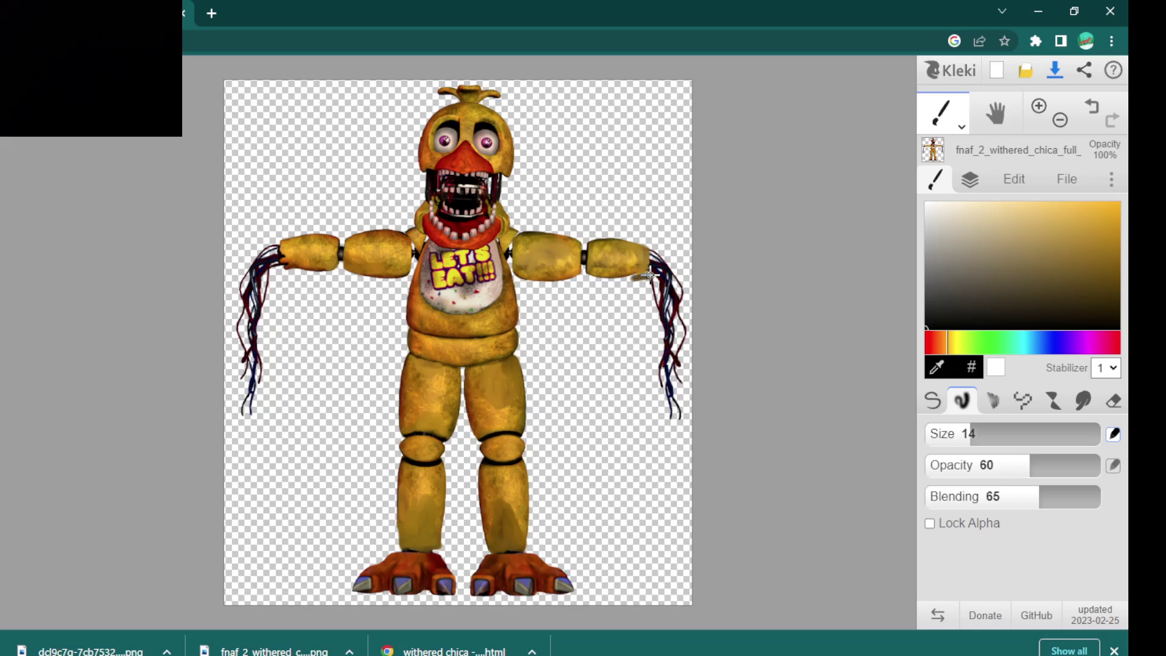
left_click(1092, 108)
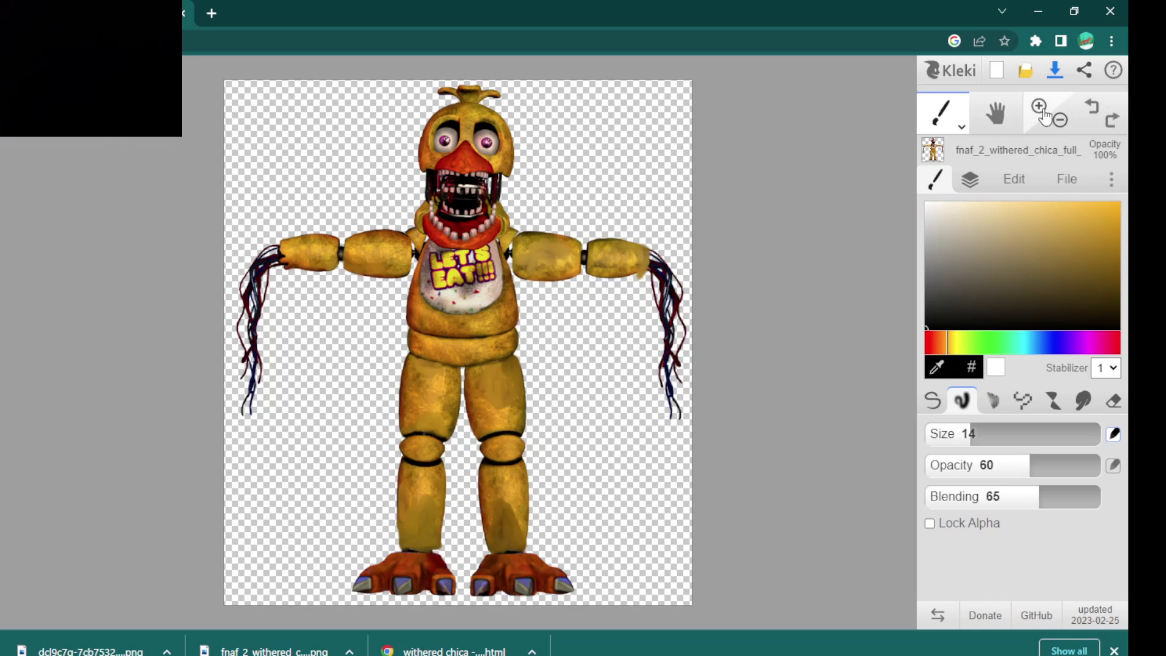
Step: Try filling the transparent background around the character with black using the Paint Bucket
left_click(961, 126)
left_click(942, 153)
left_click(585, 375)
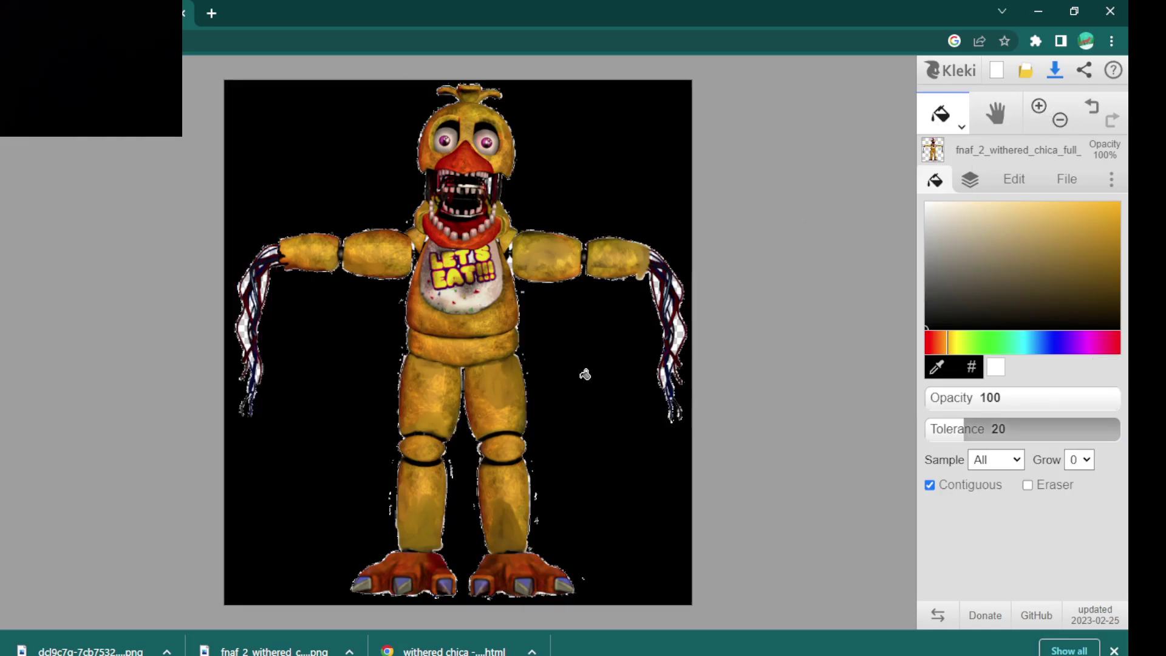
Step: Fill the transparent background around the character with a pale cream color at tolerance 20
left_click(956, 203)
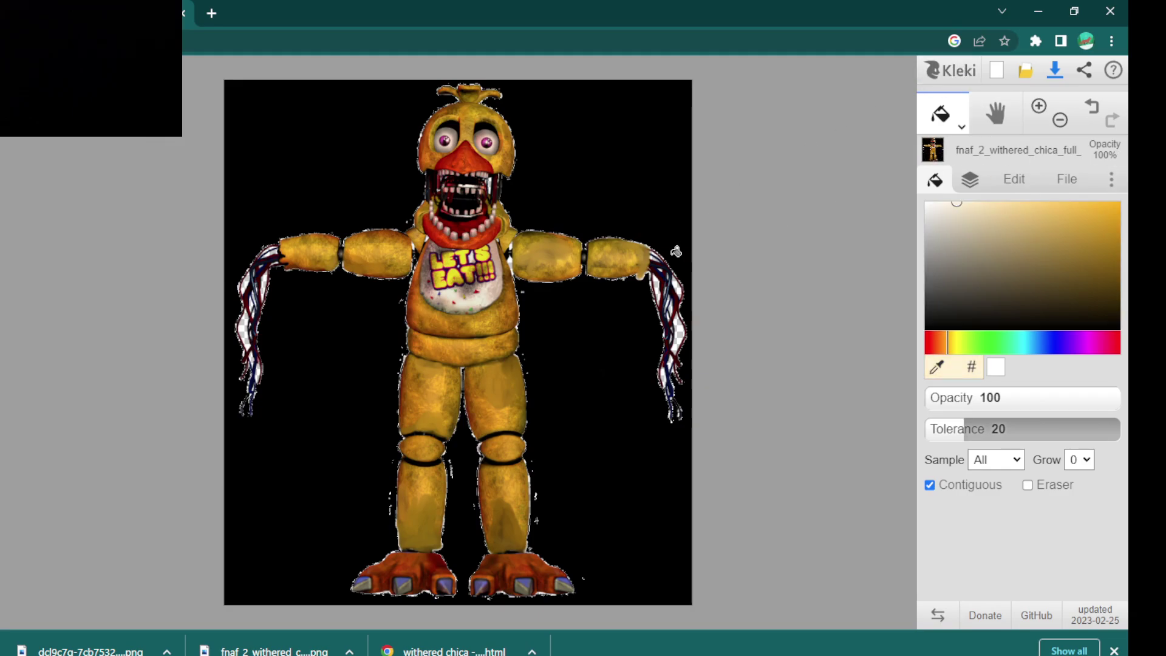
left_click(584, 341)
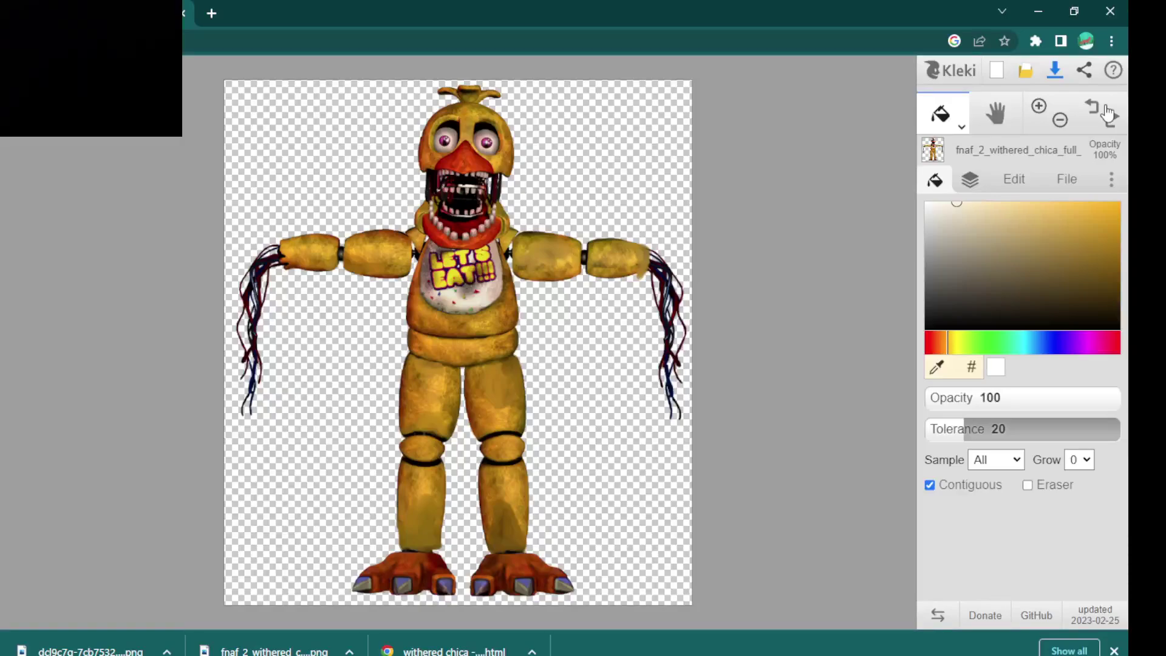
left_click(576, 382)
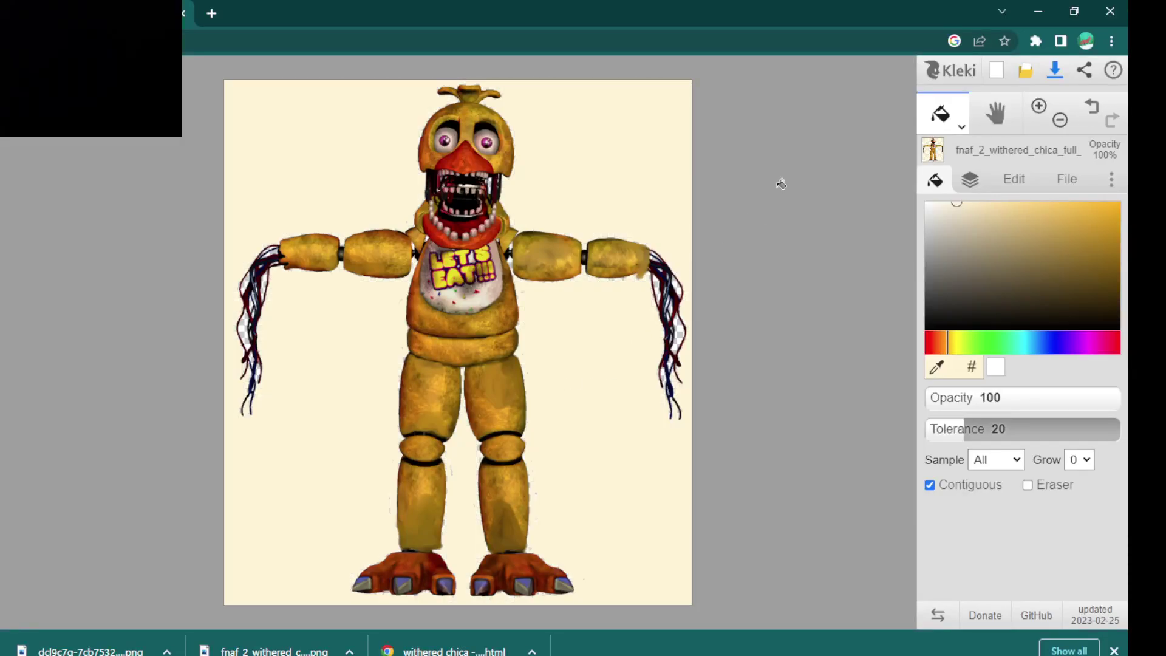
Step: Refill the cream background around the character with pure white at tolerance 20
left_click_drag(1014, 278, 926, 204)
left_click(621, 358)
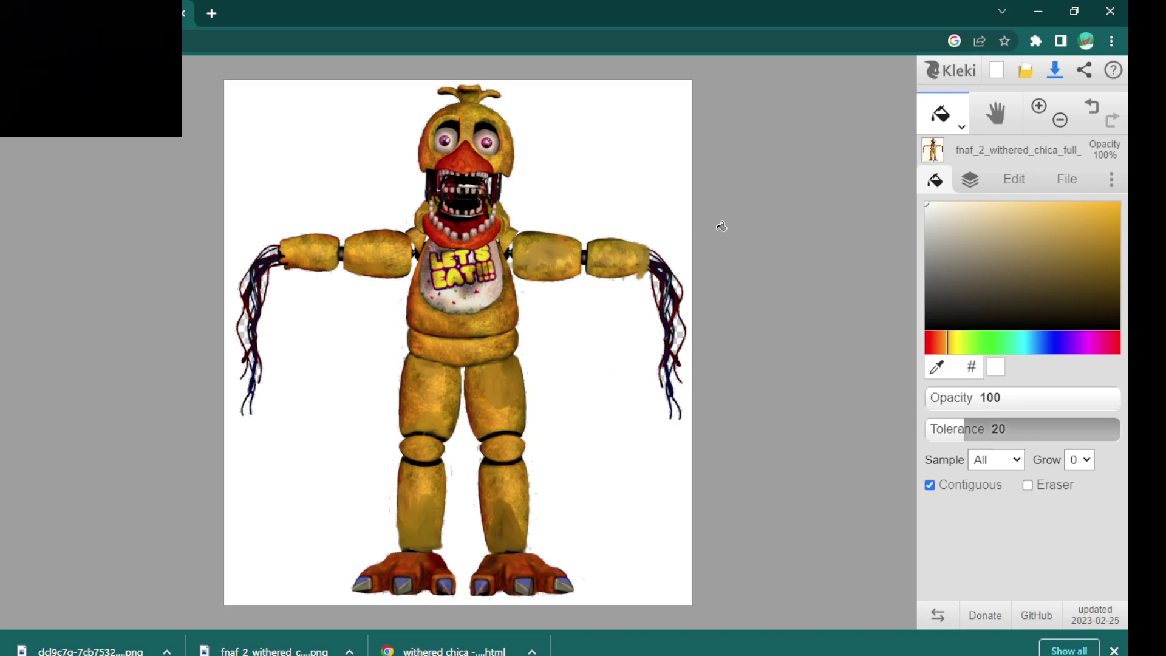
Step: Paint over the loose wires hanging from both forearms in white with the Pen brush at size 200
left_click(962, 125)
left_click(948, 152)
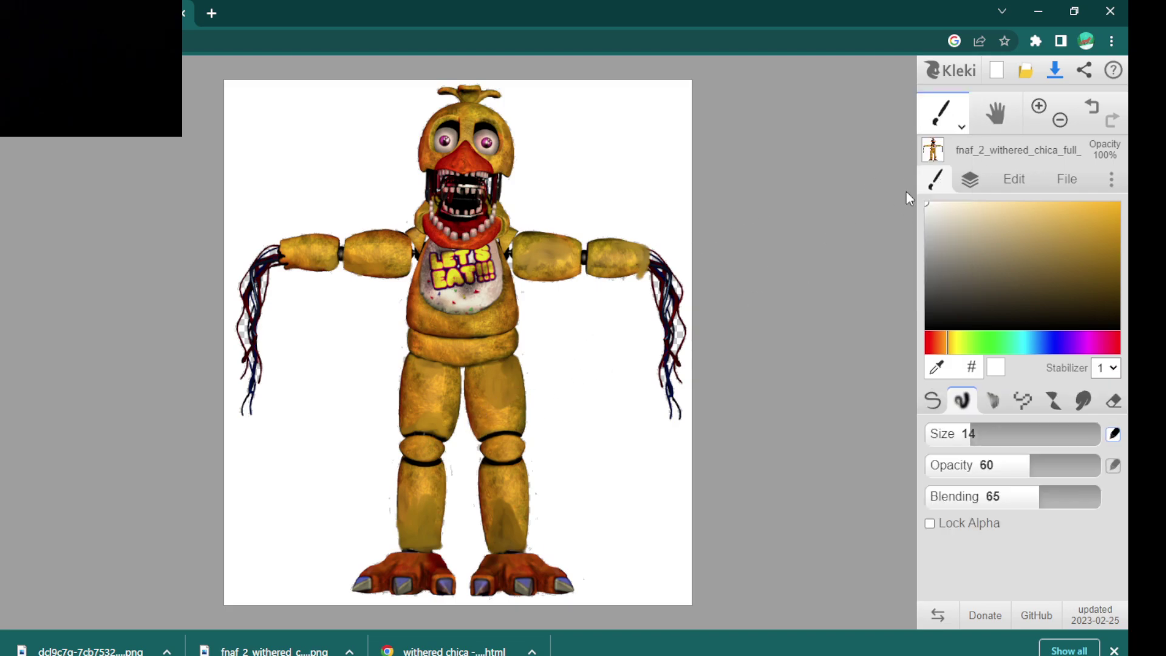
left_click_drag(971, 436, 1039, 433)
left_click(932, 400)
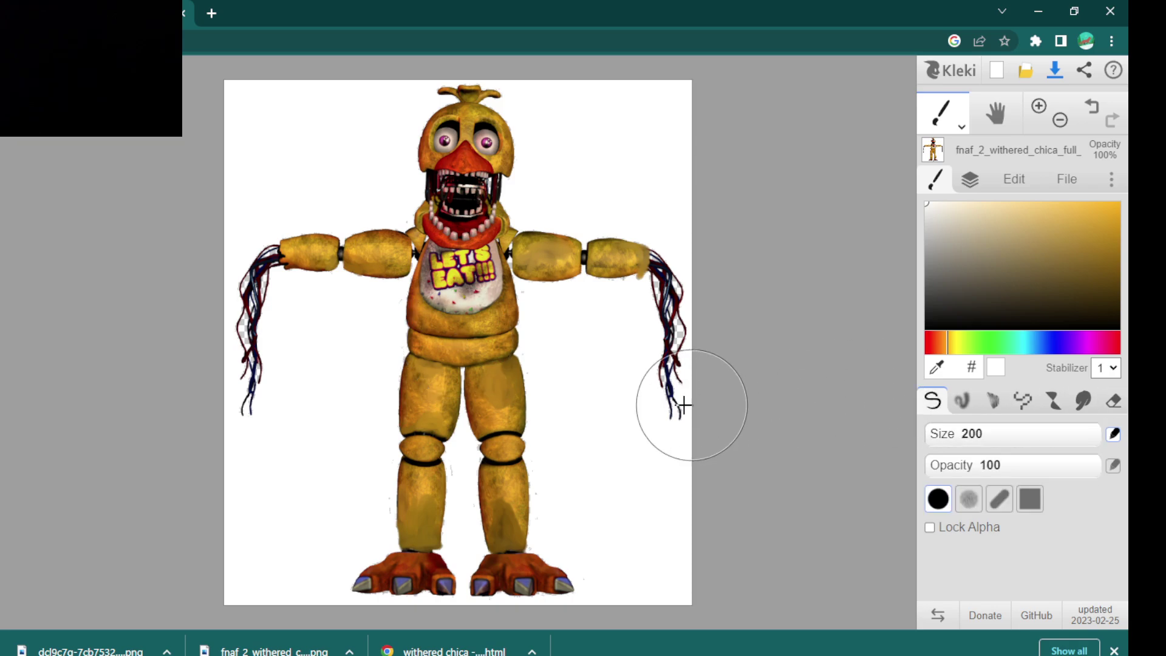
mouse_move(692, 409)
left_mouse_down()
mouse_move(705, 254)
mouse_move(723, 304)
mouse_move(665, 350)
mouse_move(663, 322)
left_mouse_up()
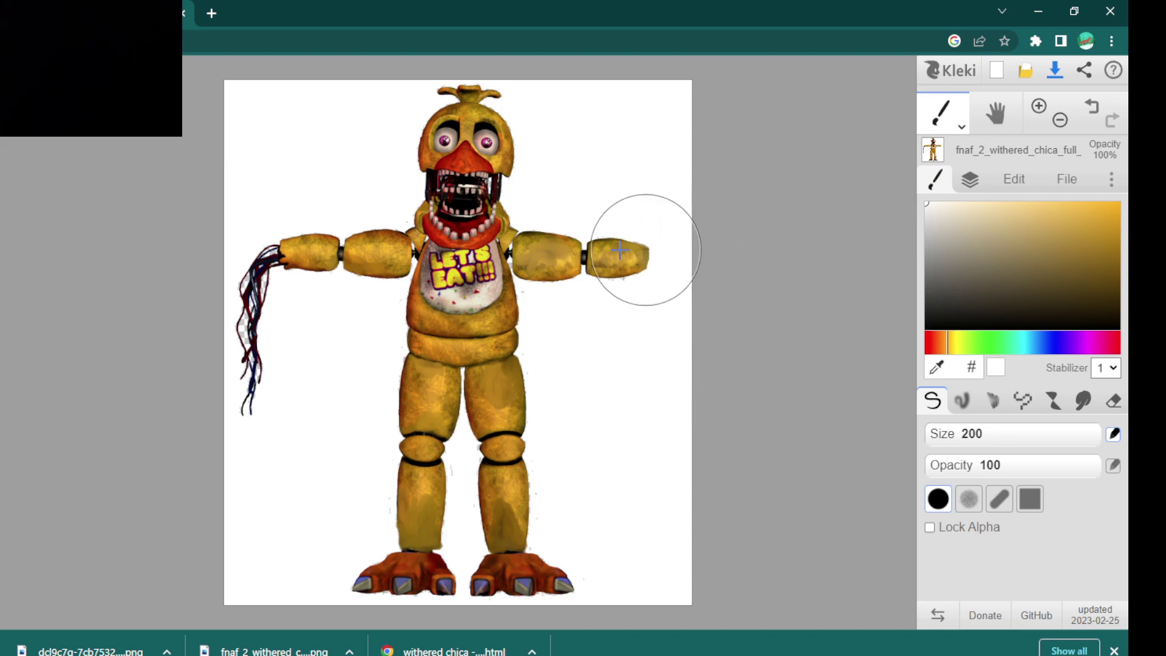
left_click(238, 387)
mouse_move(238, 387)
left_mouse_down()
mouse_move(219, 289)
mouse_move(221, 250)
mouse_move(229, 278)
left_mouse_up()
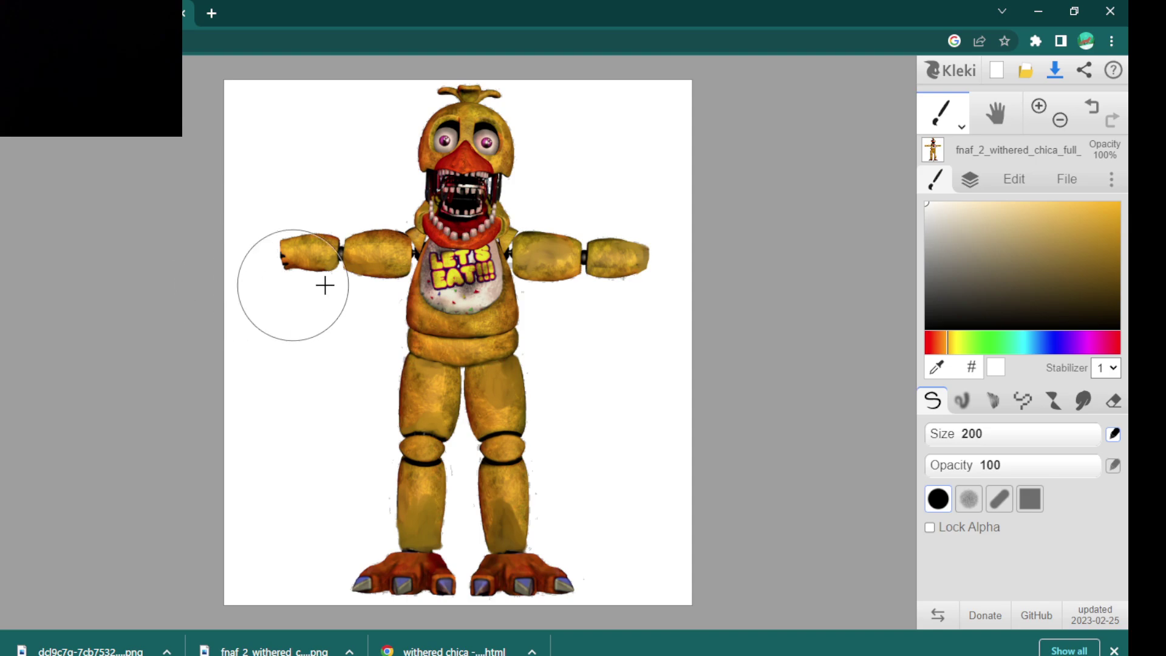
Step: Cover the dark tear at the end of the left-hand forearm using the Blend brush at size 13, sampling orange, and clean its edge with white
left_click(963, 401)
mouse_move(975, 434)
left_mouse_down()
mouse_move(1008, 434)
mouse_move(968, 433)
left_mouse_up()
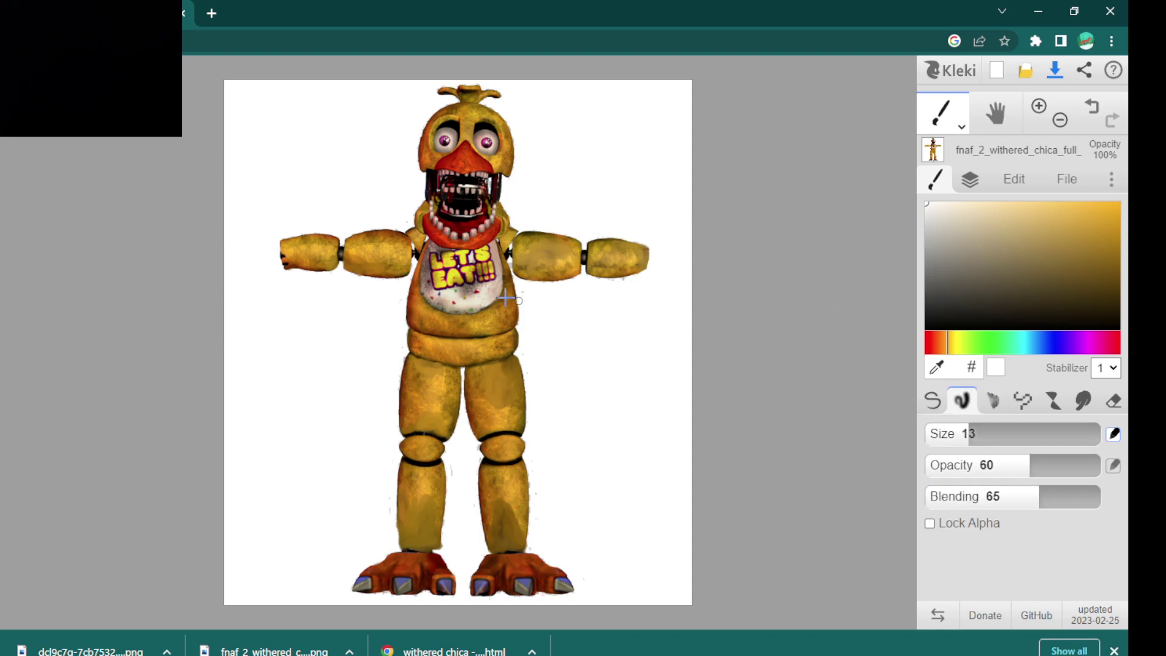
left_click(288, 261, "alt")
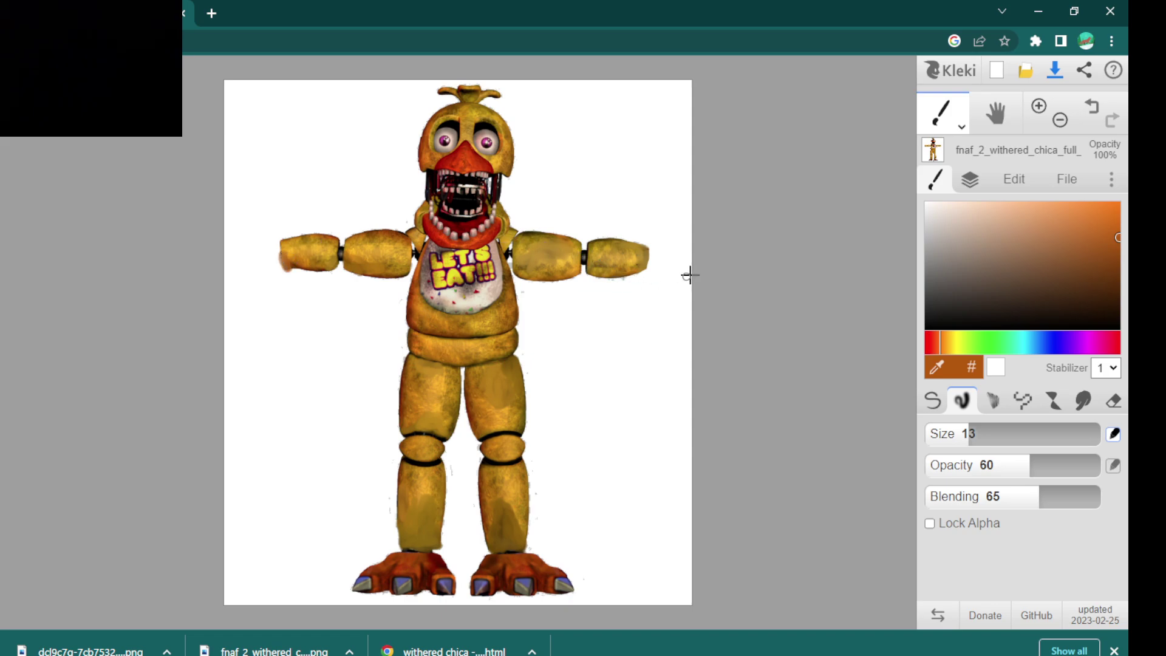
left_click(296, 274, "alt")
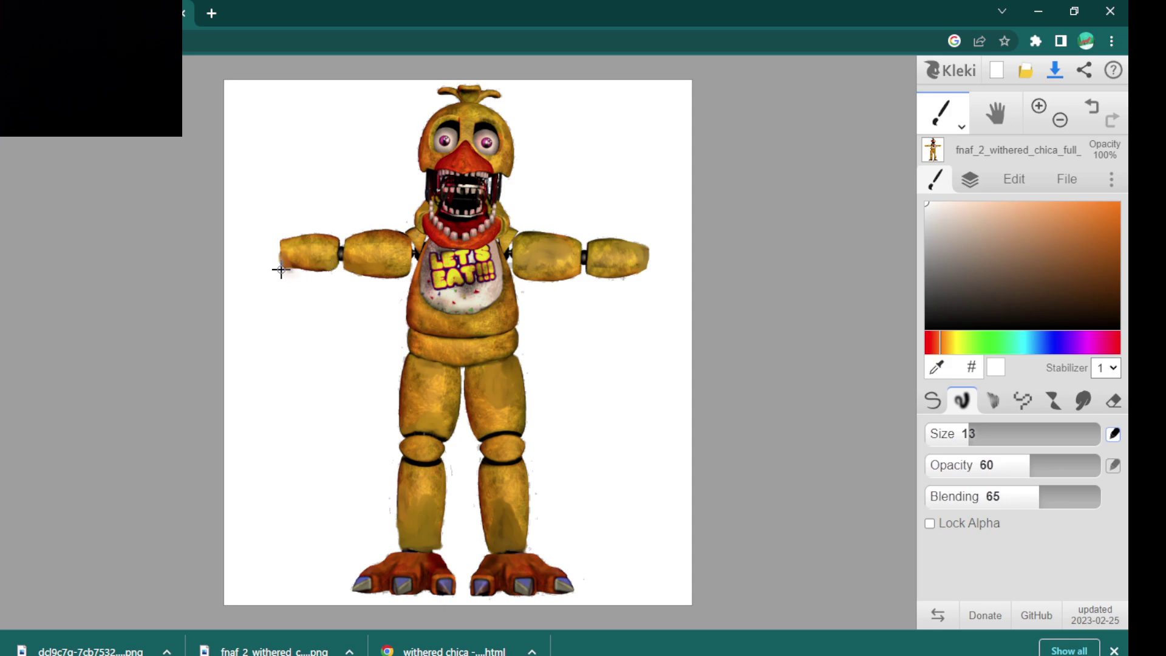
left_click_drag(280, 270, 296, 270)
Step: Smooth the painted patches on both legs and the right-hand upper arm at blending 100, sampling nearby orange tones for each
left_click_drag(1033, 497, 1112, 497)
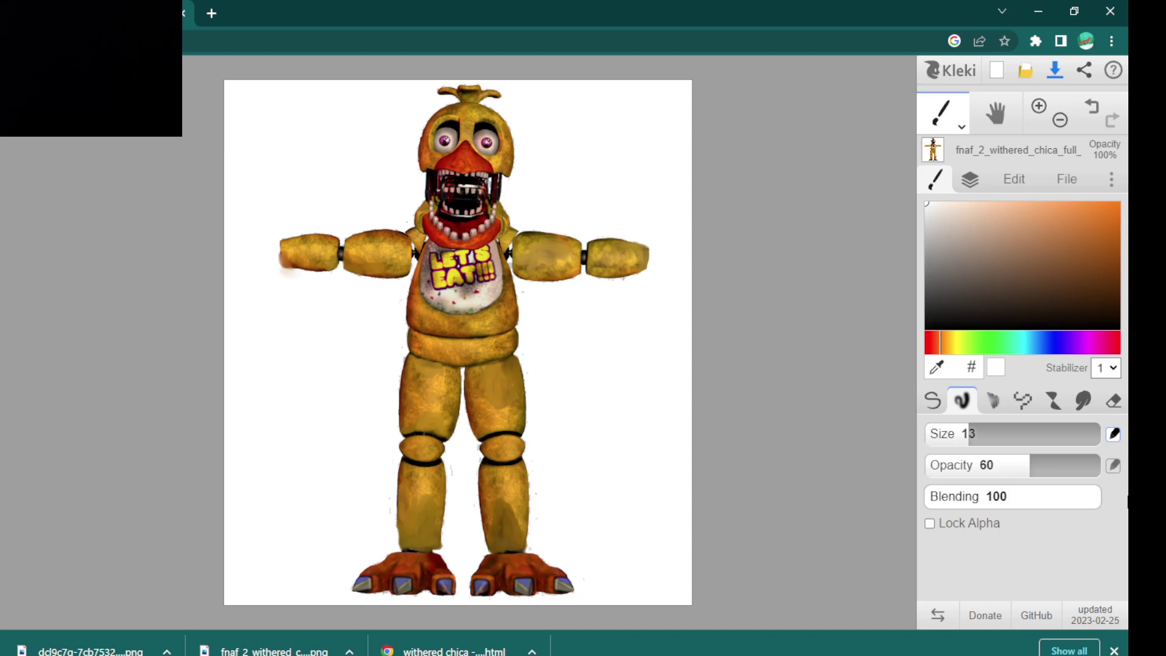
left_click(432, 405, "alt")
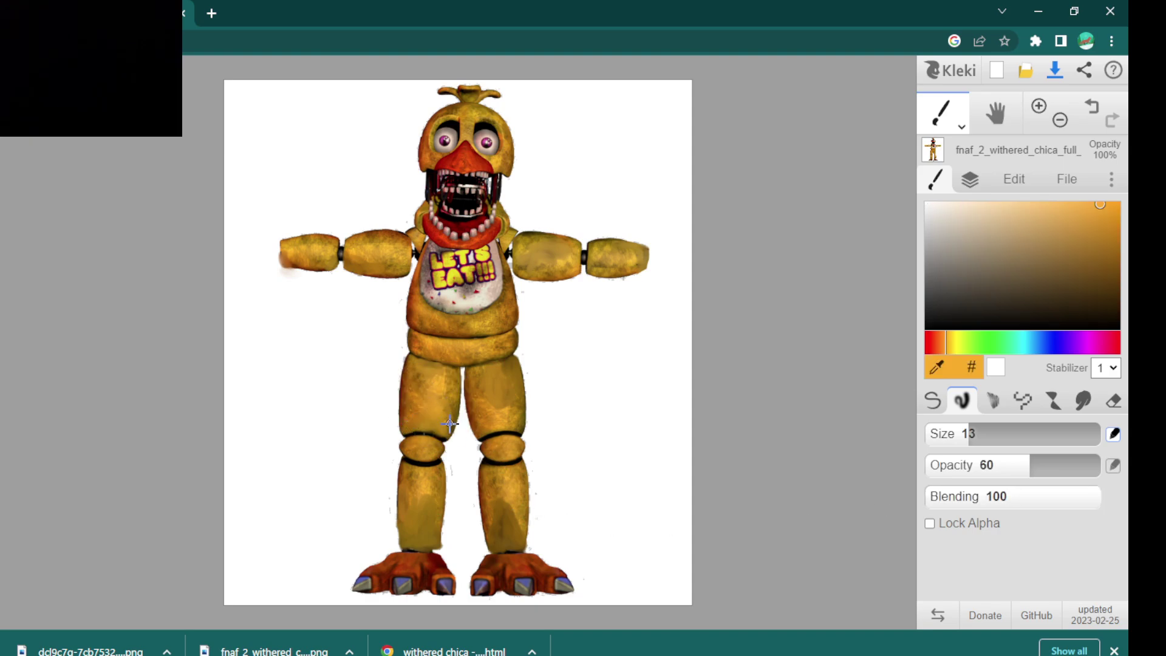
left_click(417, 377, "alt")
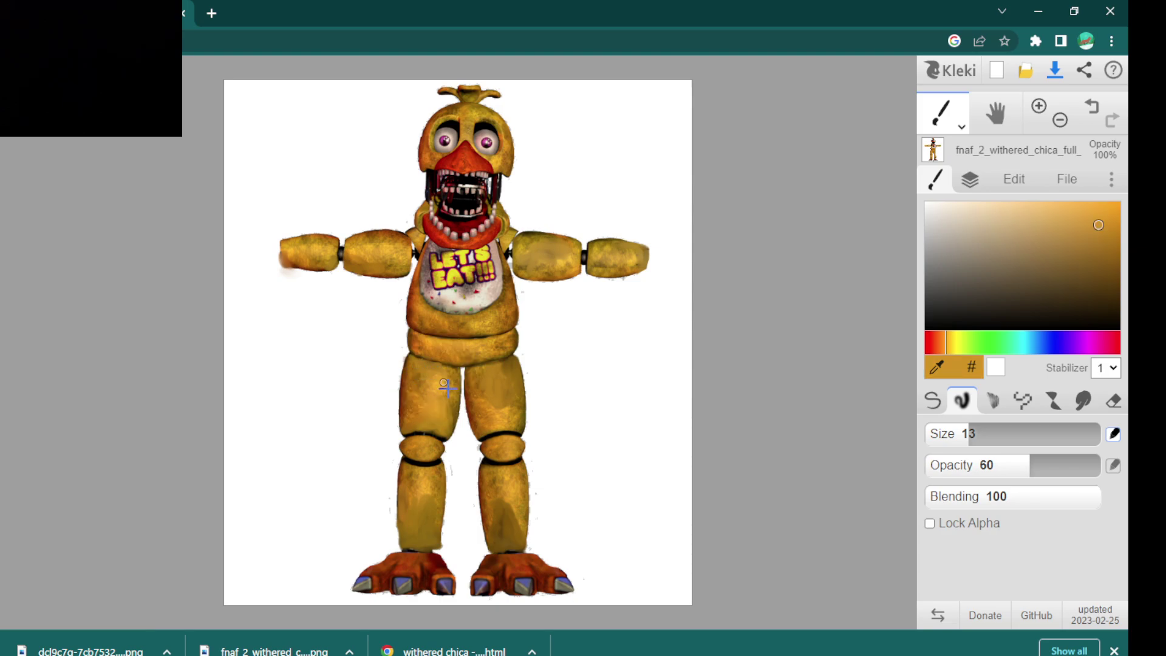
left_click(431, 484, "alt")
left_click(496, 496, "alt")
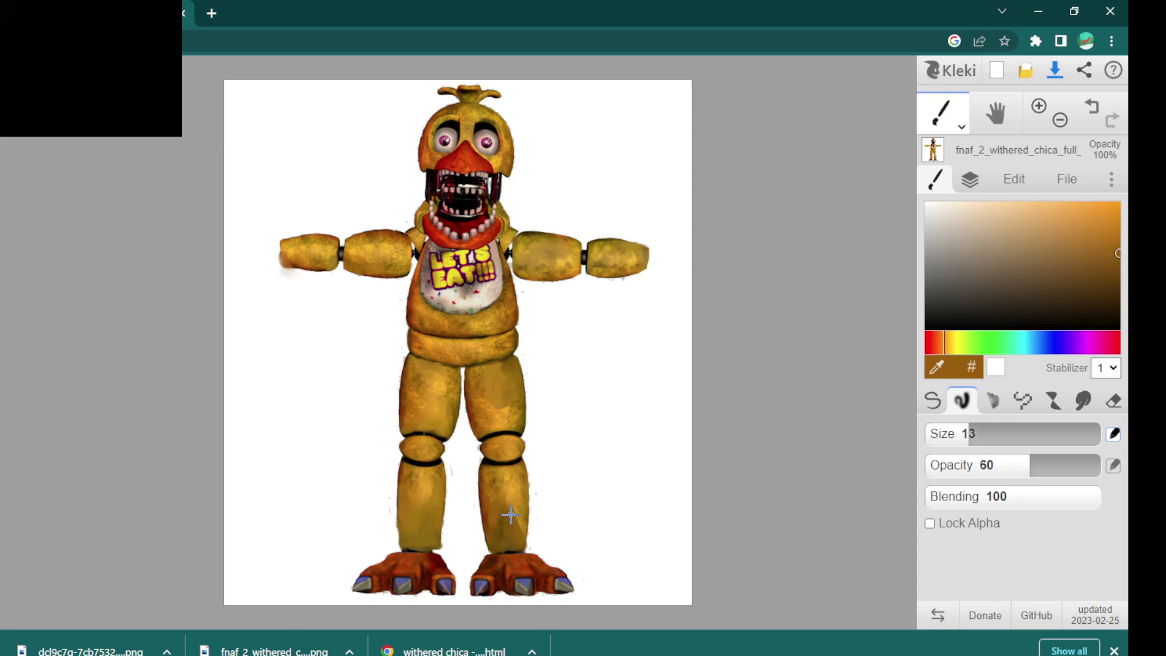
left_click(489, 405, "alt")
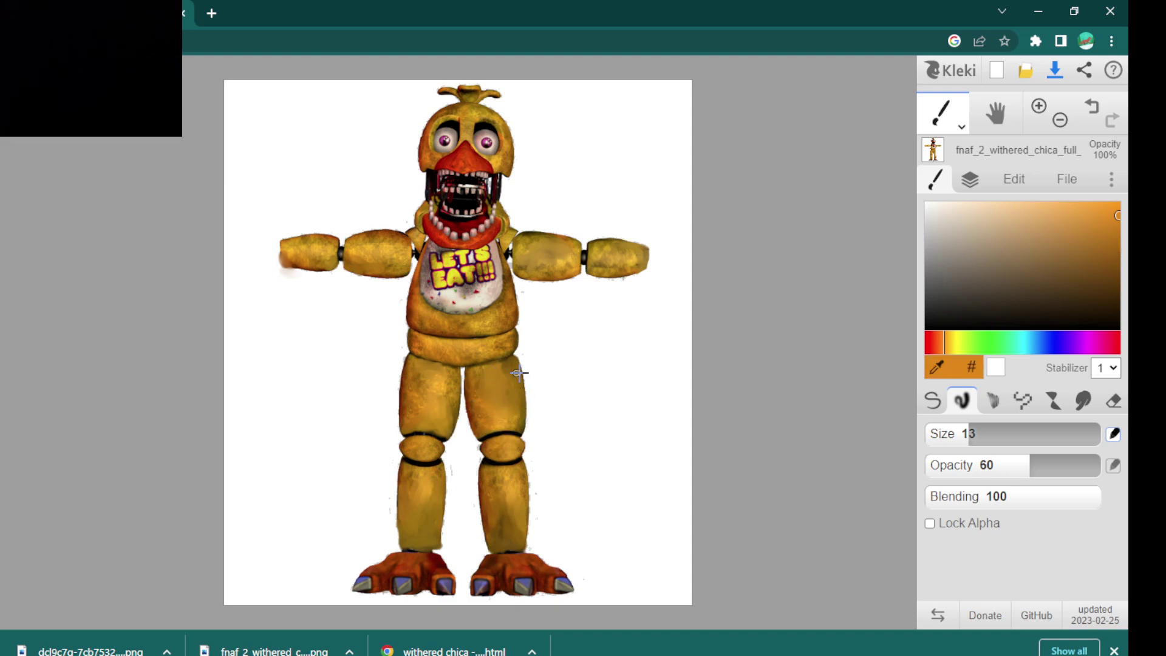
left_click(568, 265, "alt")
Step: Search Google for kleki in a new browser tab and open the Kleki paint tool from the results
left_click(220, 11)
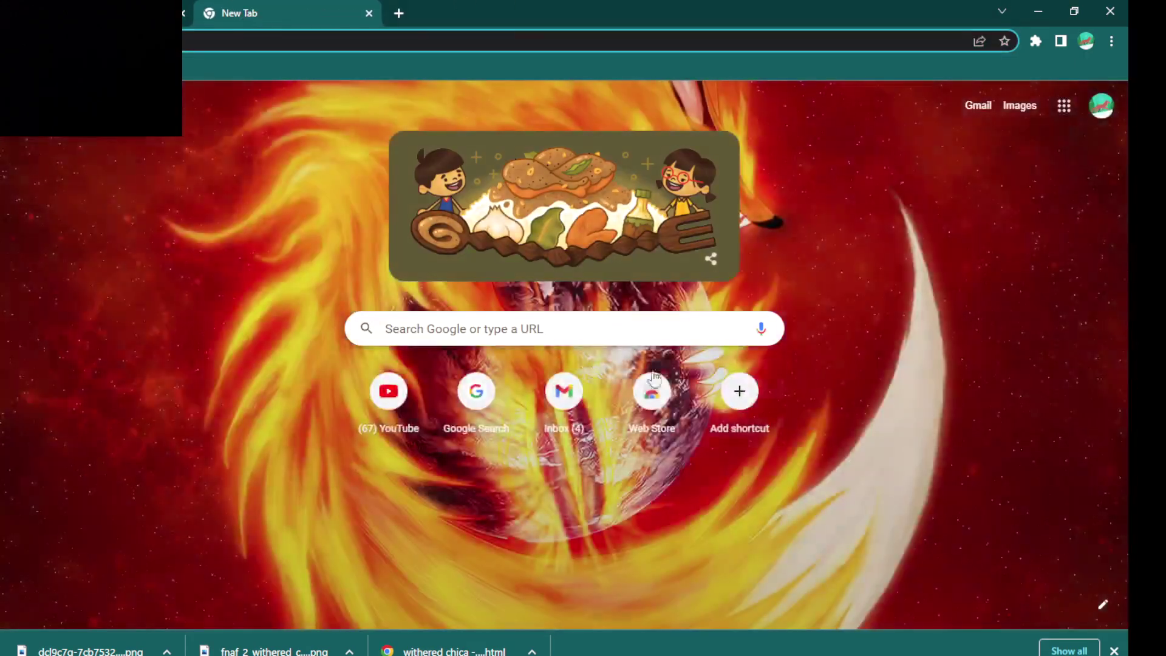
left_click(534, 327)
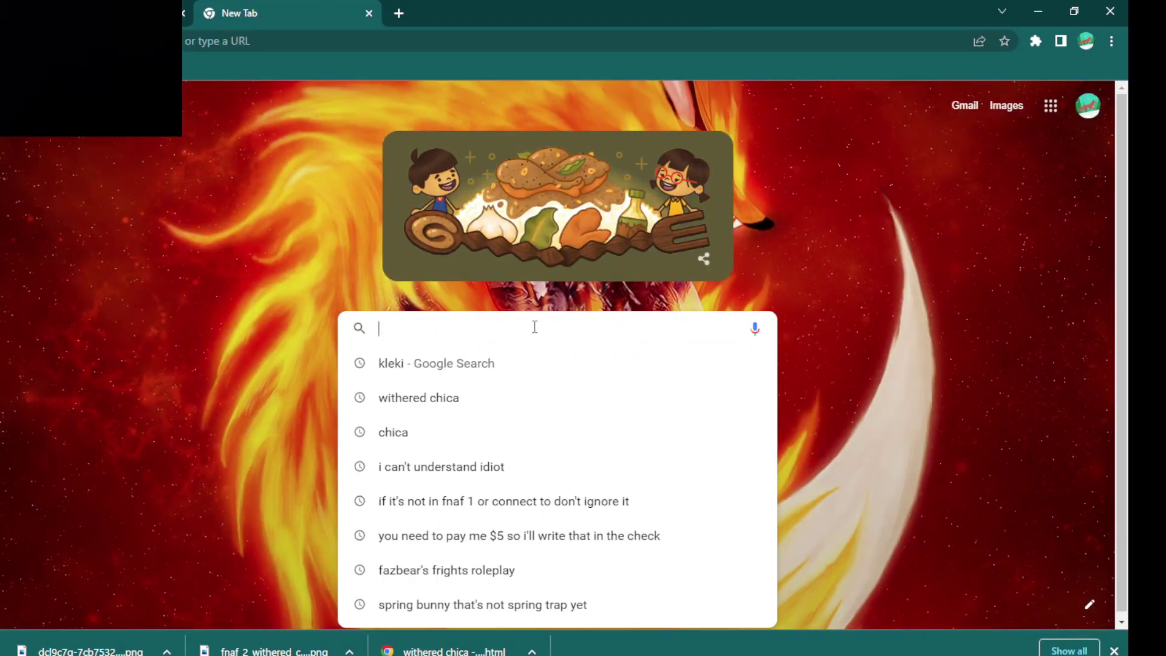
left_click(391, 366)
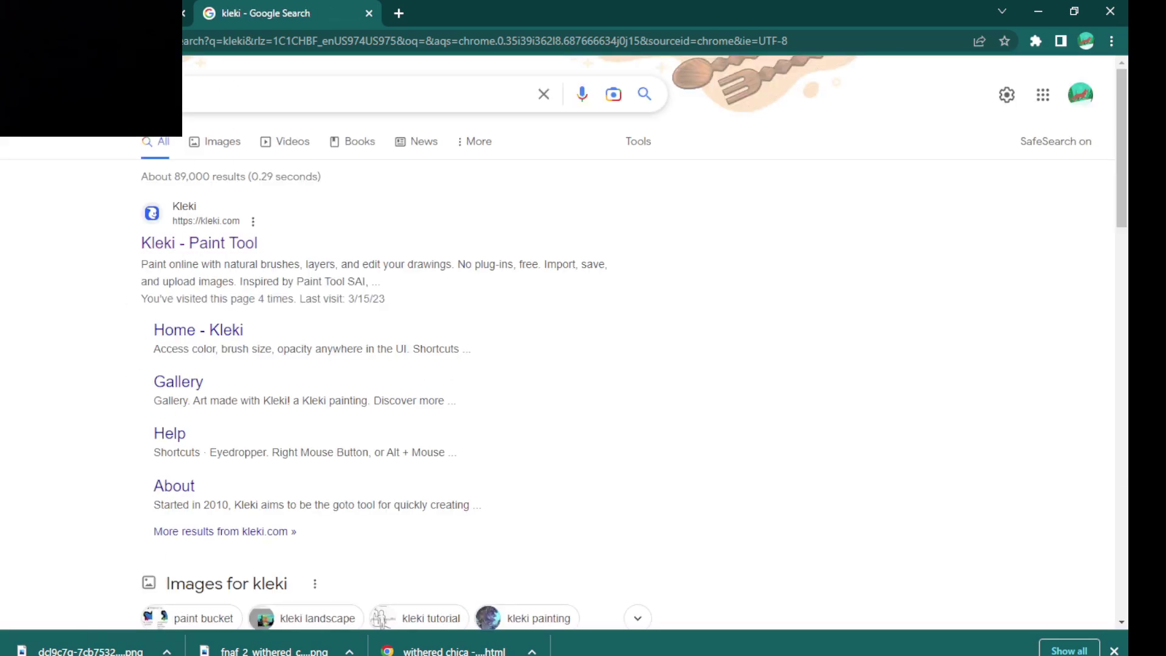
left_click(172, 257)
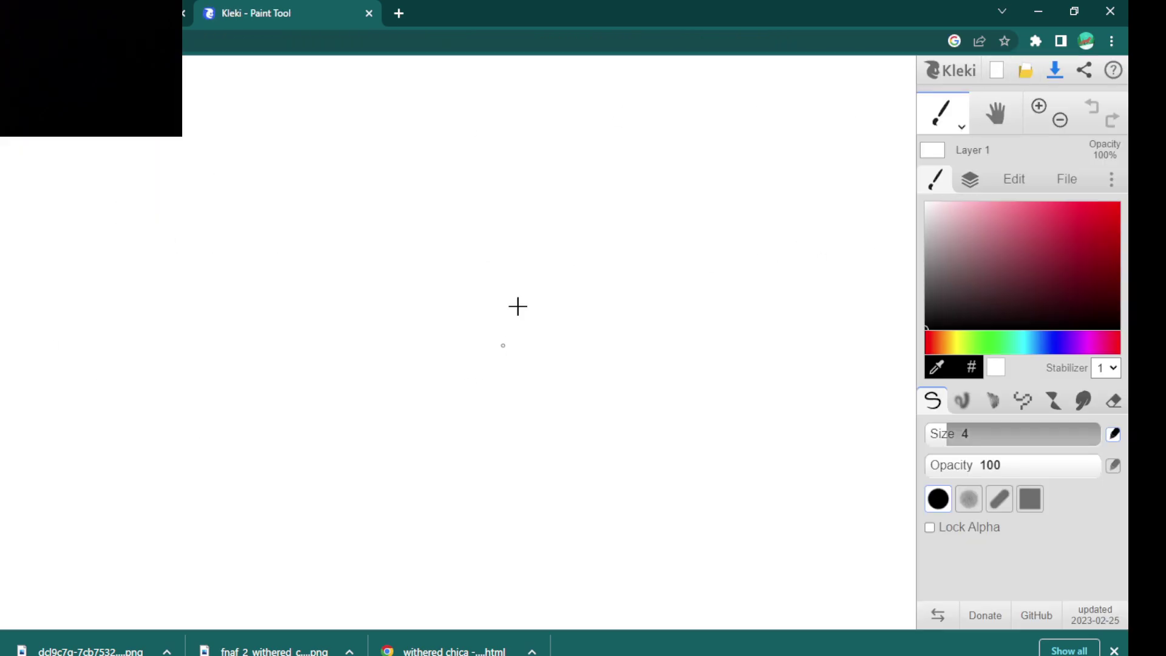
Step: Scribble a test drawing of loose black curves and short lines across the blank canvas with the Pen brush at size 4
left_click_drag(472, 288, 915, 297)
left_click_drag(915, 111, 398, 265)
left_click_drag(410, 281, 370, 222)
left_click_drag(424, 389, 473, 395)
left_click_drag(443, 254, 468, 267)
left_click_drag(341, 199, 364, 296)
left_click_drag(217, 163, 273, 195)
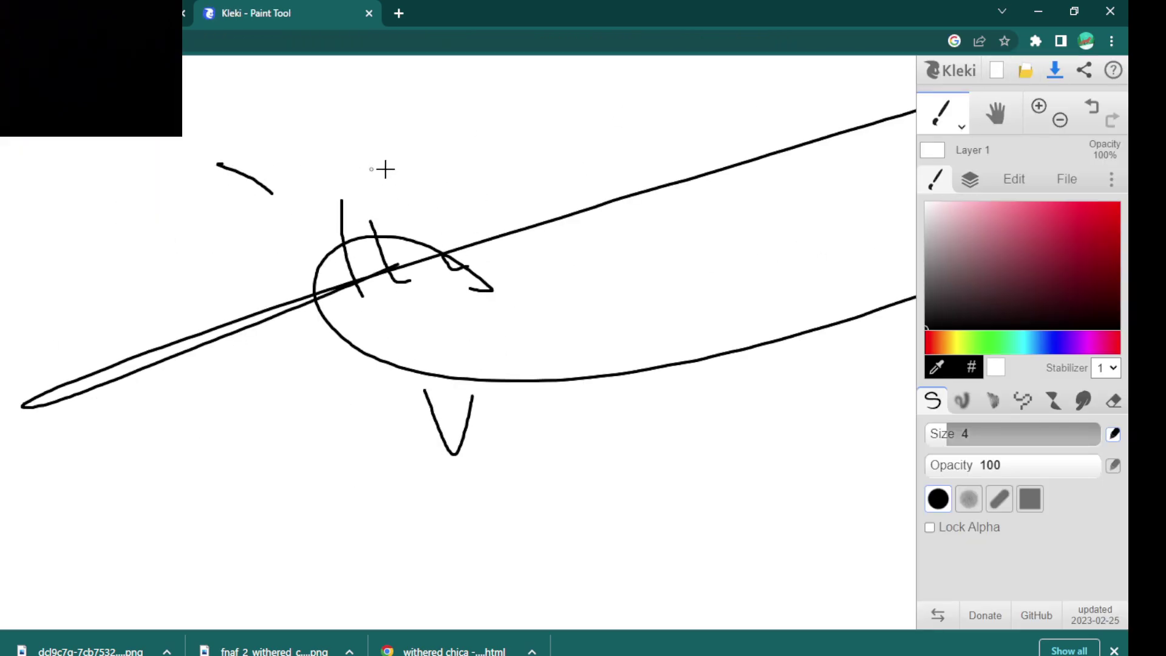
left_click_drag(377, 169, 443, 174)
left_click_drag(624, 213, 626, 262)
left_click_drag(621, 292, 385, 406)
left_click_drag(301, 344, 324, 368)
left_click_drag(450, 244, 617, 232)
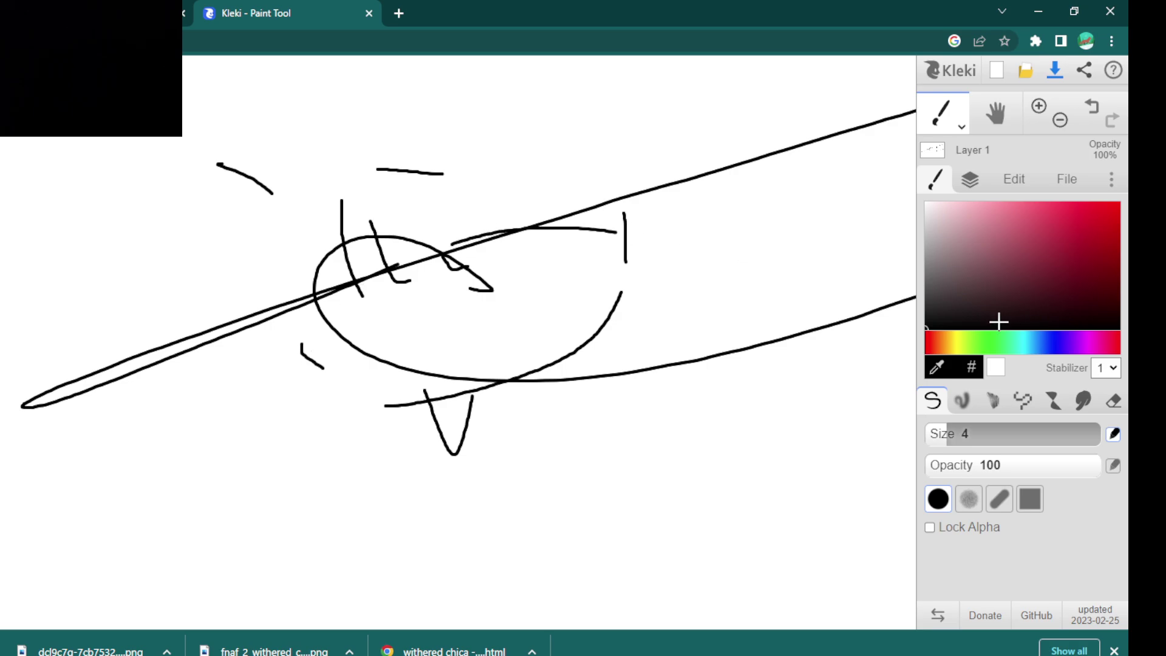
Step: Save the scribble as a PNG image and close its tab to return to the Withered Chica image
left_click(1037, 73)
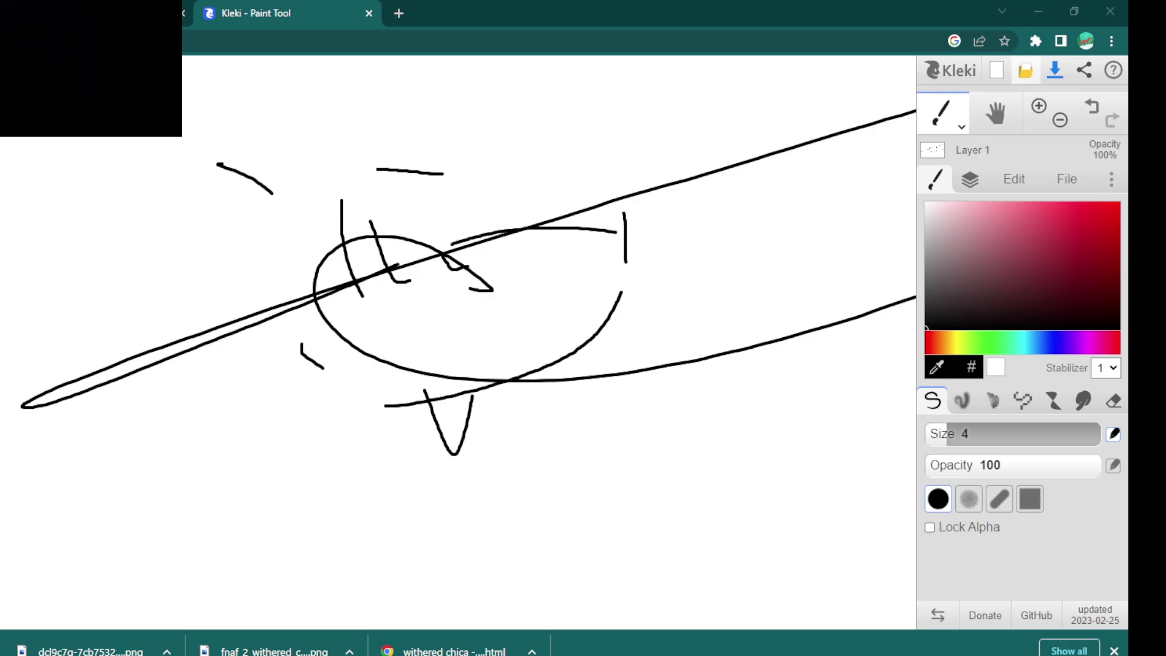
key("Escape")
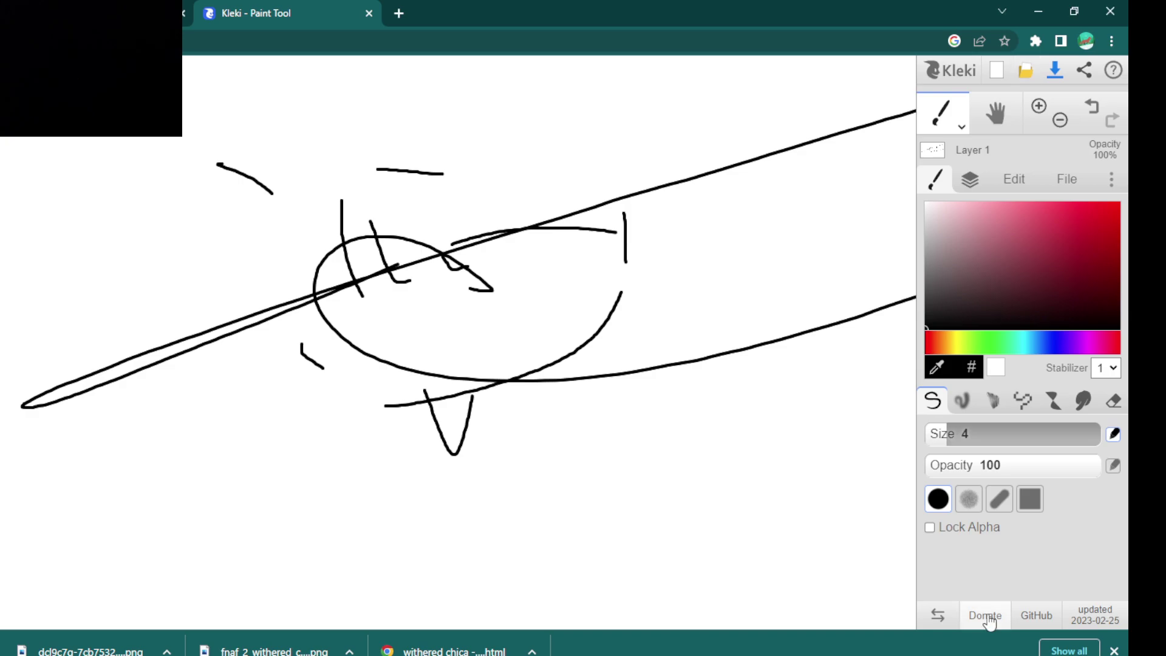
left_click(1055, 71)
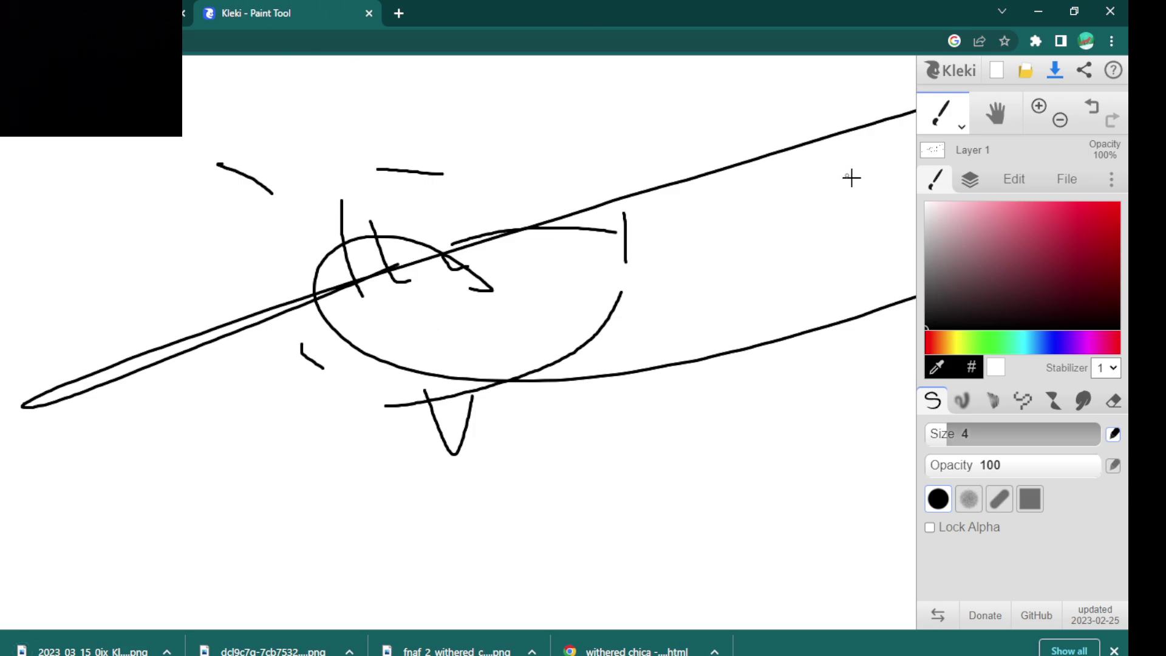
left_click(1115, 651)
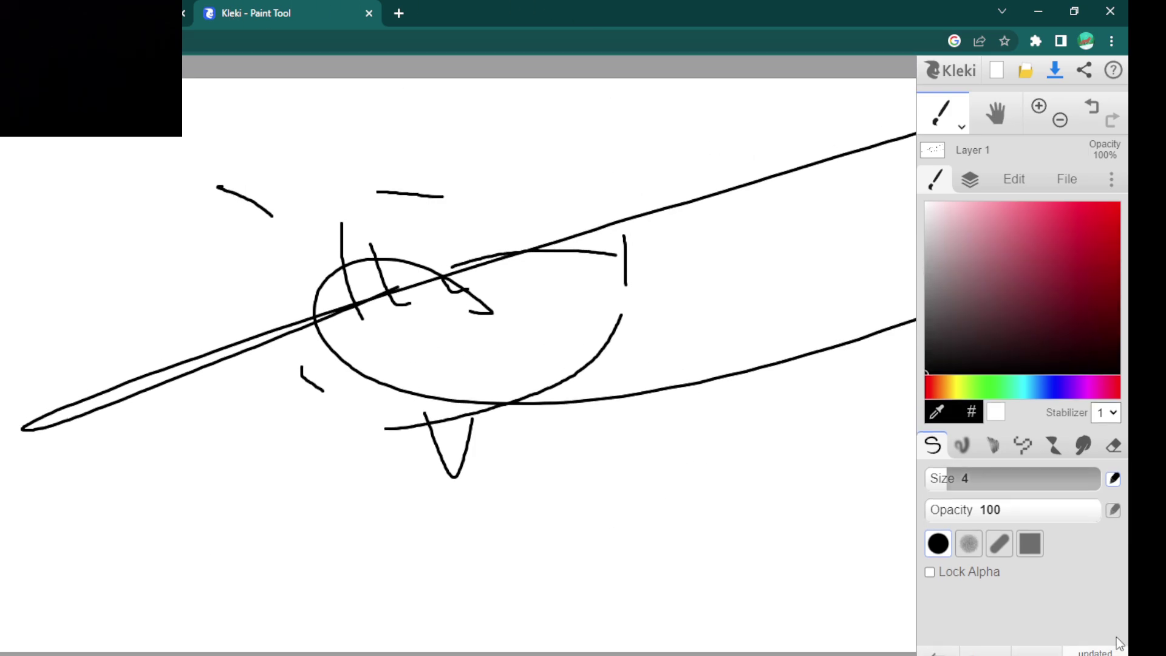
left_click(368, 13)
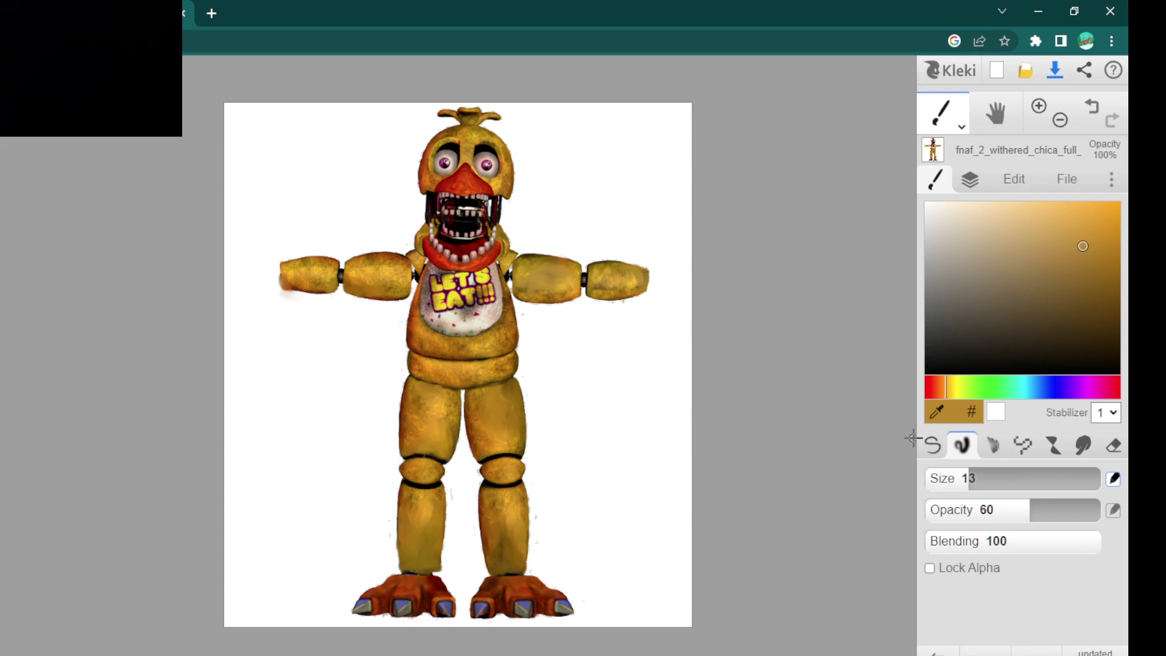
Step: Smudge the cheeks and beak down over the open jaw, and the eyes downward, with the Smudge tool at size 37 and opacity 80
left_click(1083, 446)
left_click(1004, 471)
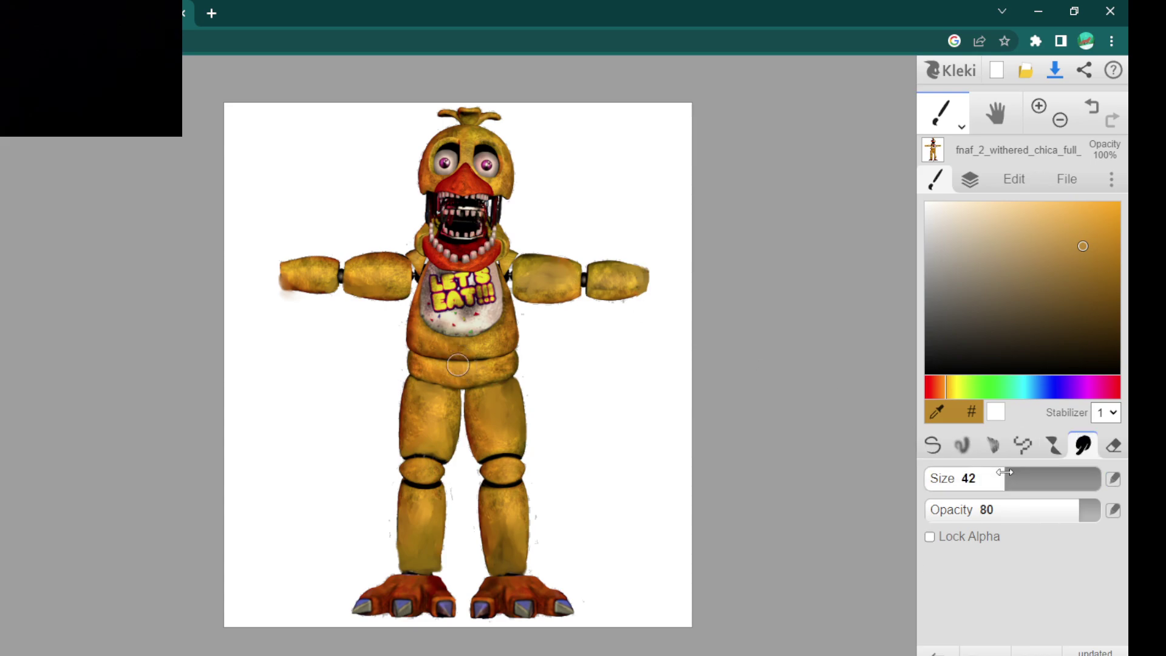
left_click_drag(1005, 472, 1000, 471)
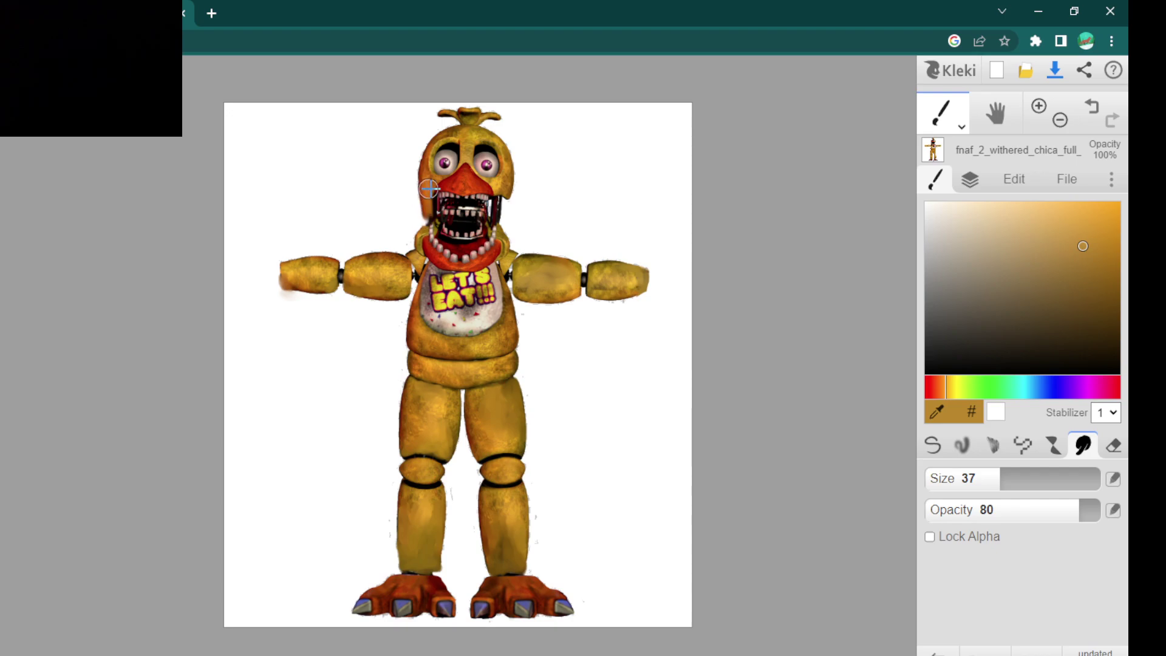
mouse_move(429, 189)
left_mouse_down()
mouse_move(447, 190)
mouse_move(445, 219)
mouse_move(455, 193)
mouse_move(455, 226)
mouse_move(470, 187)
mouse_move(467, 228)
mouse_move(479, 193)
mouse_move(478, 228)
mouse_move(488, 192)
mouse_move(485, 232)
mouse_move(486, 208)
mouse_move(498, 201)
mouse_move(495, 232)
mouse_move(506, 195)
mouse_move(504, 239)
left_mouse_up()
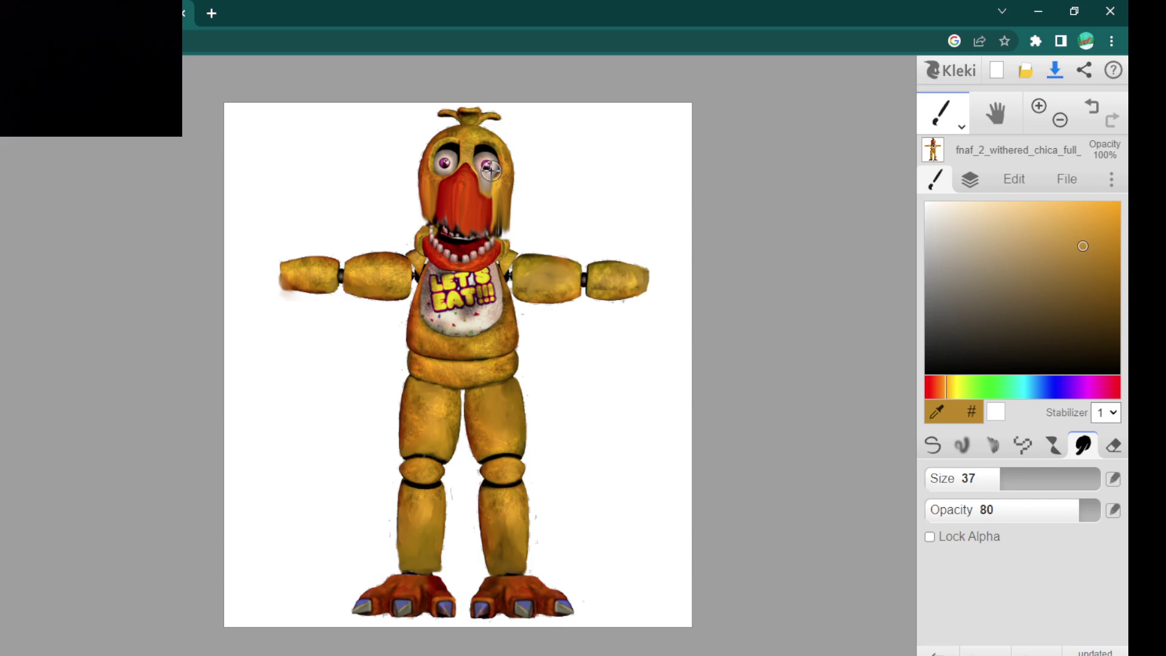
mouse_move(493, 179)
left_mouse_down()
mouse_move(469, 162)
mouse_move(468, 184)
mouse_move(459, 171)
mouse_move(446, 199)
mouse_move(437, 174)
mouse_move(438, 200)
mouse_move(427, 178)
left_mouse_up()
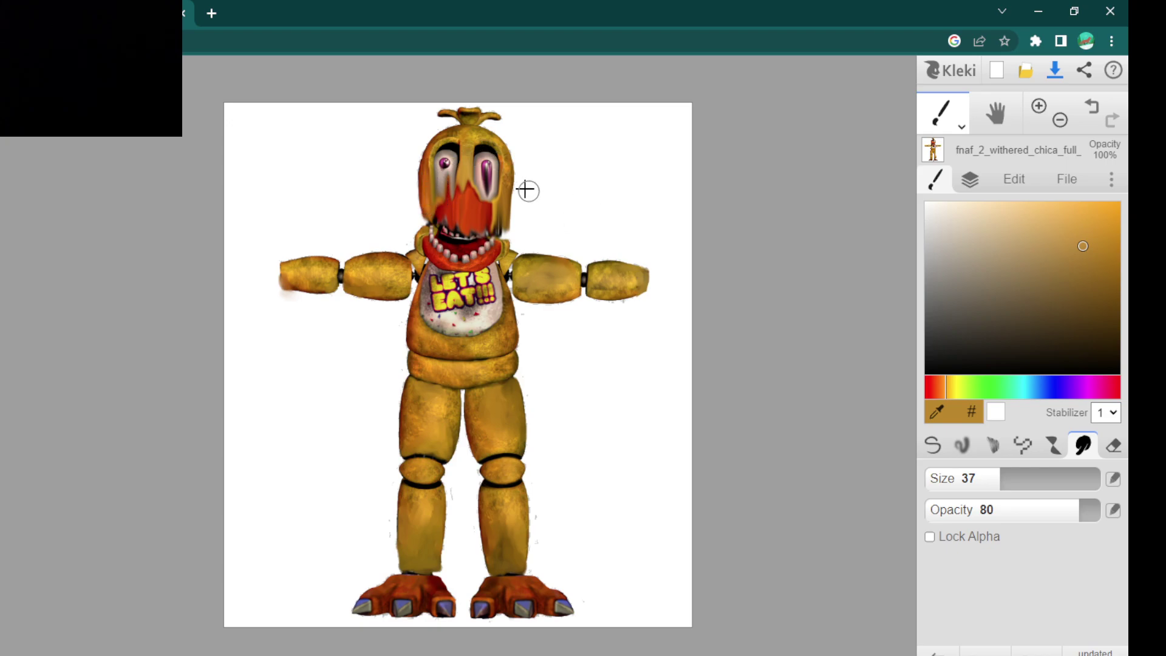
Step: Undo the latest smudge strokes on the character's eyes
key("ctrl+z")
key("ctrl+z")
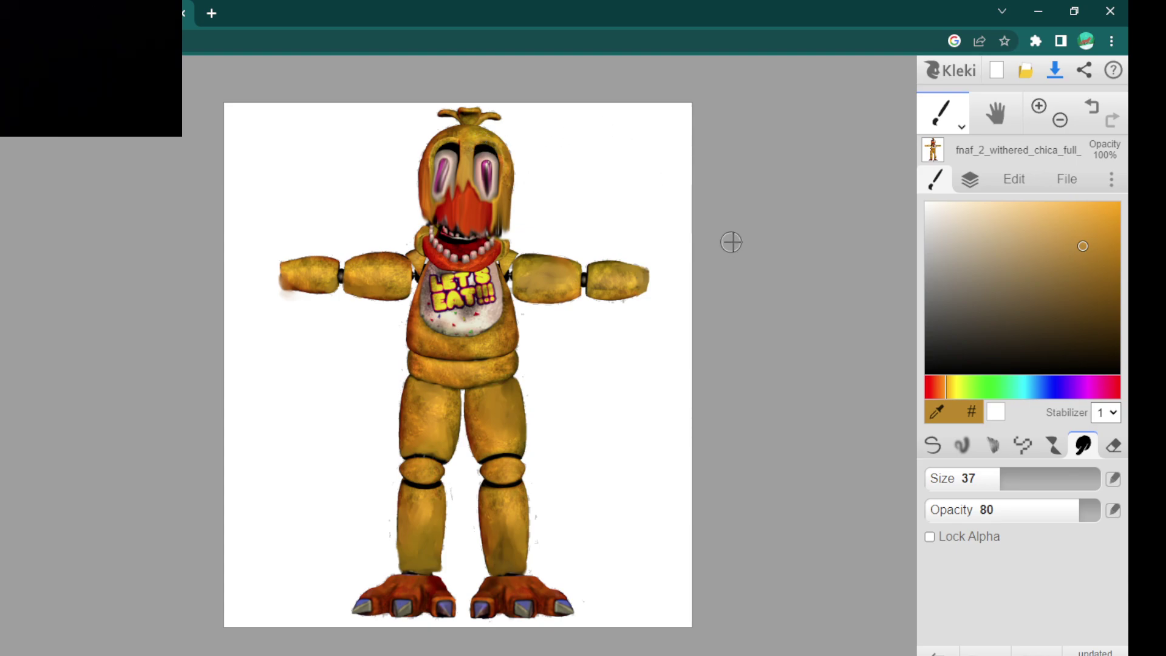
left_click(1106, 107)
left_click(1103, 110)
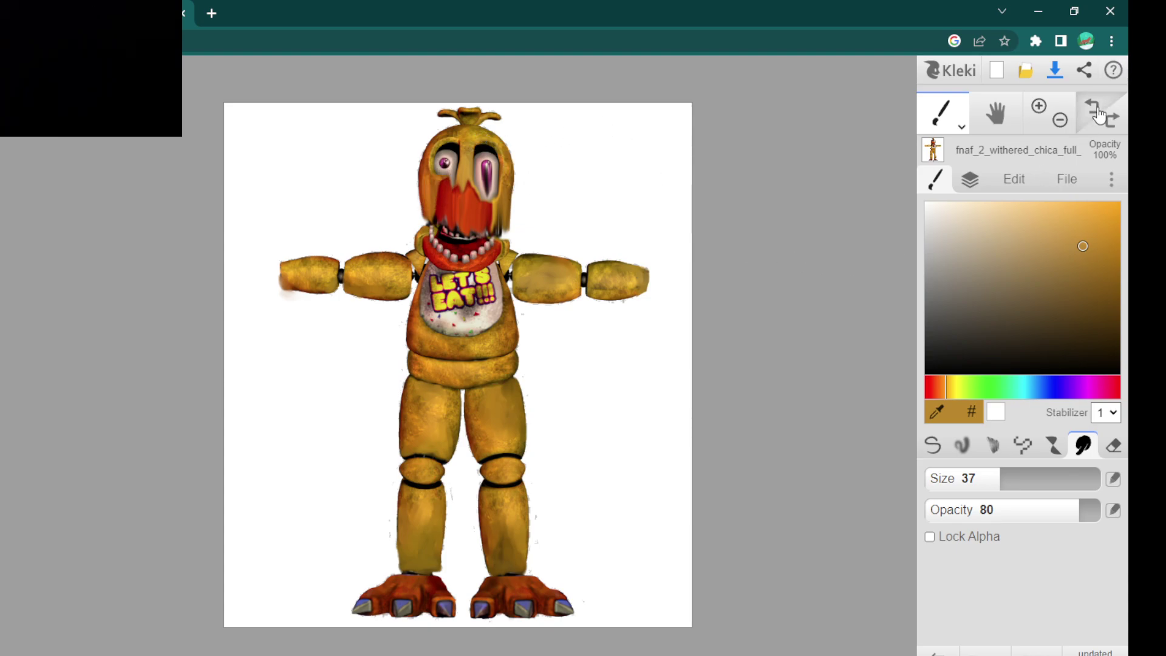